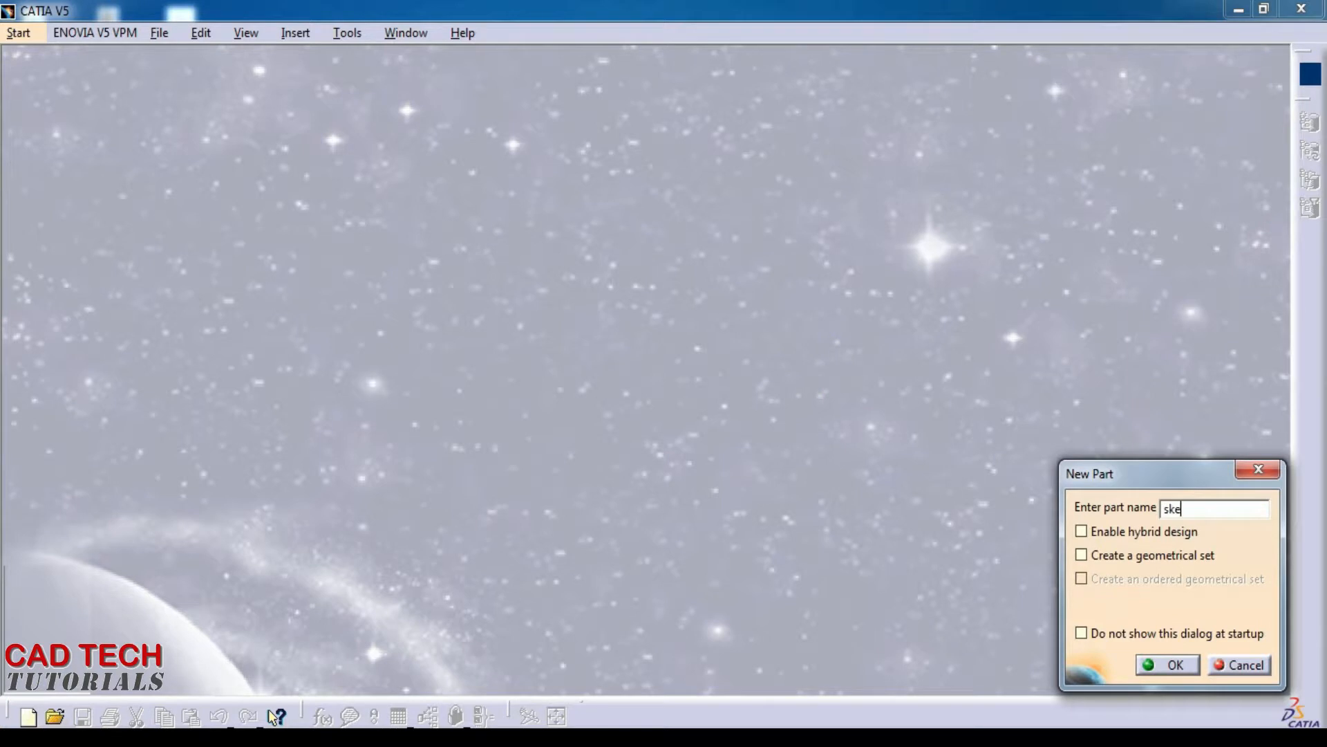
Step: Name the new part sketcher and open a sketch on the yz plane
{"action": "type", "text": "er"}
{"action": "key", "text": "Return"}
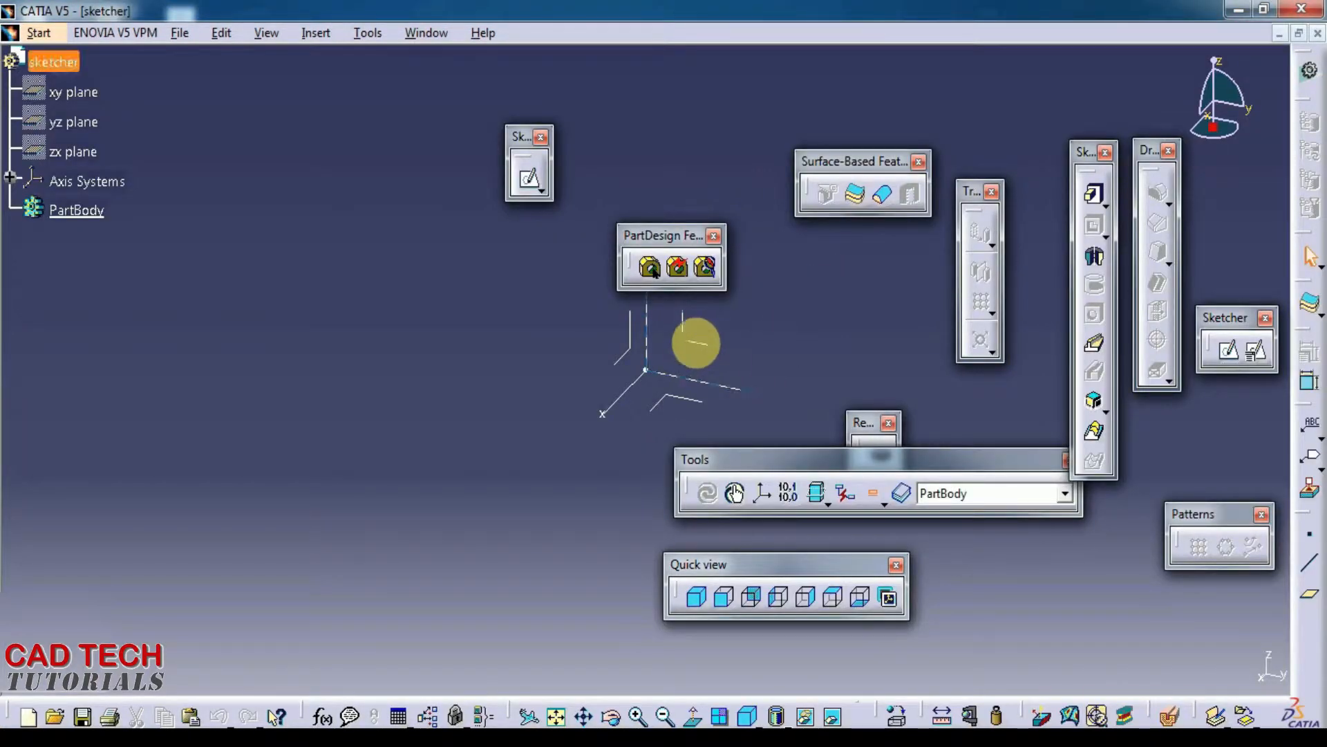
{"action": "left_click", "coordinate": [691, 342]}
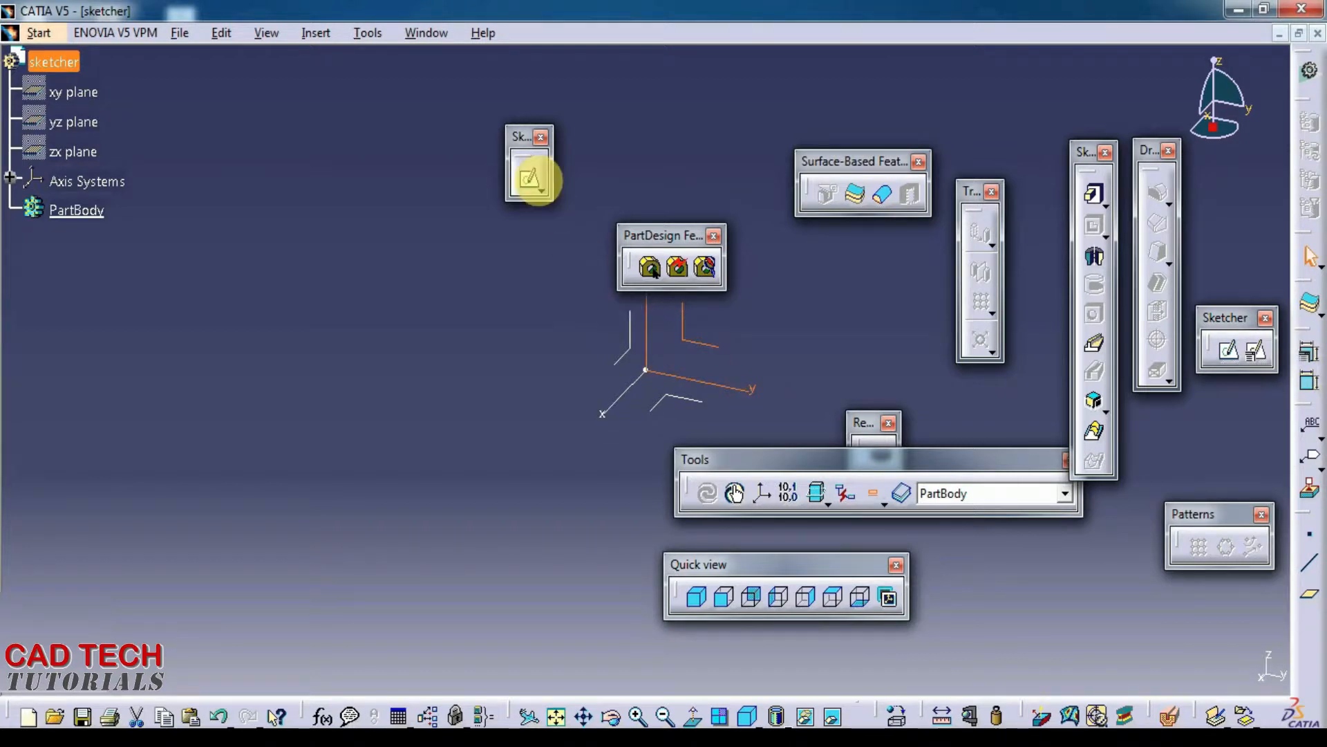
{"action": "left_click", "coordinate": [532, 183]}
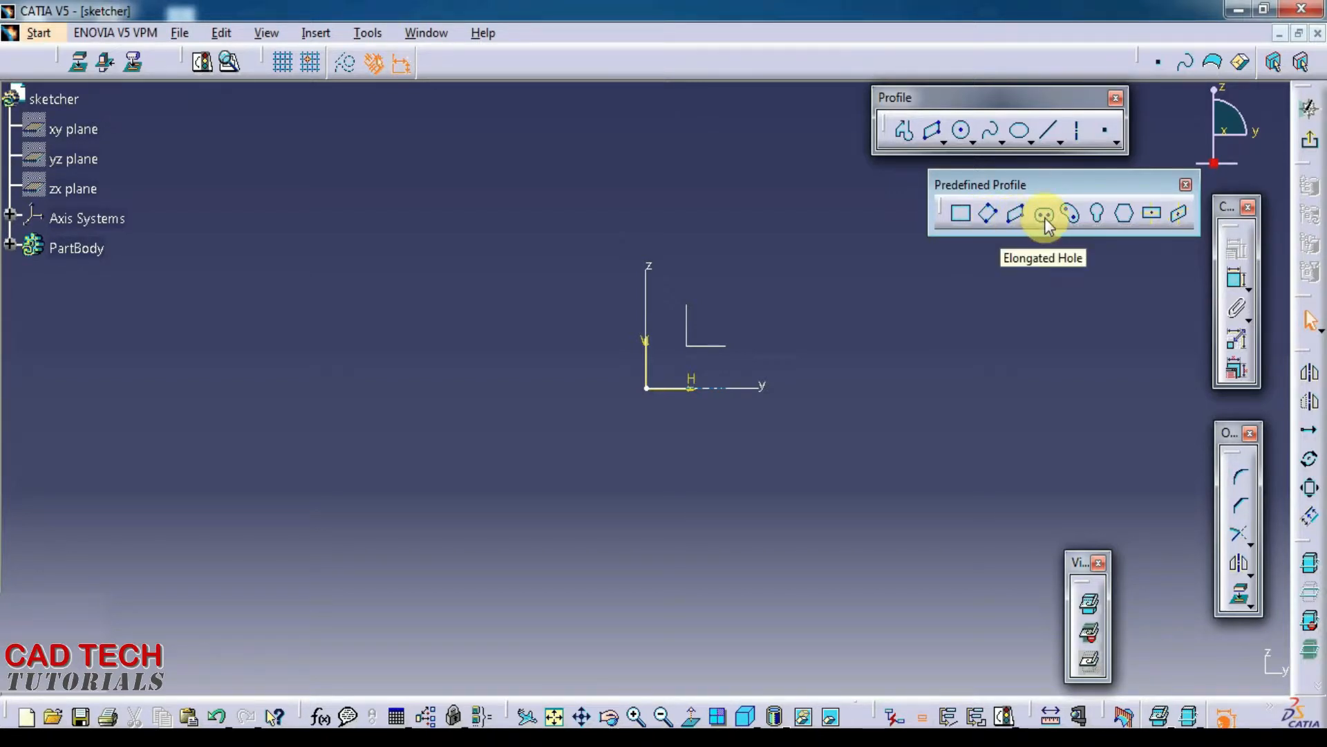
Step: Start an elongated hole with its first centre at the origin and its second centre 250 mm away along the horizontal axis
{"action": "mouse_move", "coordinate": [728, 341]}
{"action": "middle_mouse_down"}
{"action": "mouse_move", "coordinate": [665, 363]}
{"action": "mouse_move", "coordinate": [595, 361]}
{"action": "middle_mouse_up"}
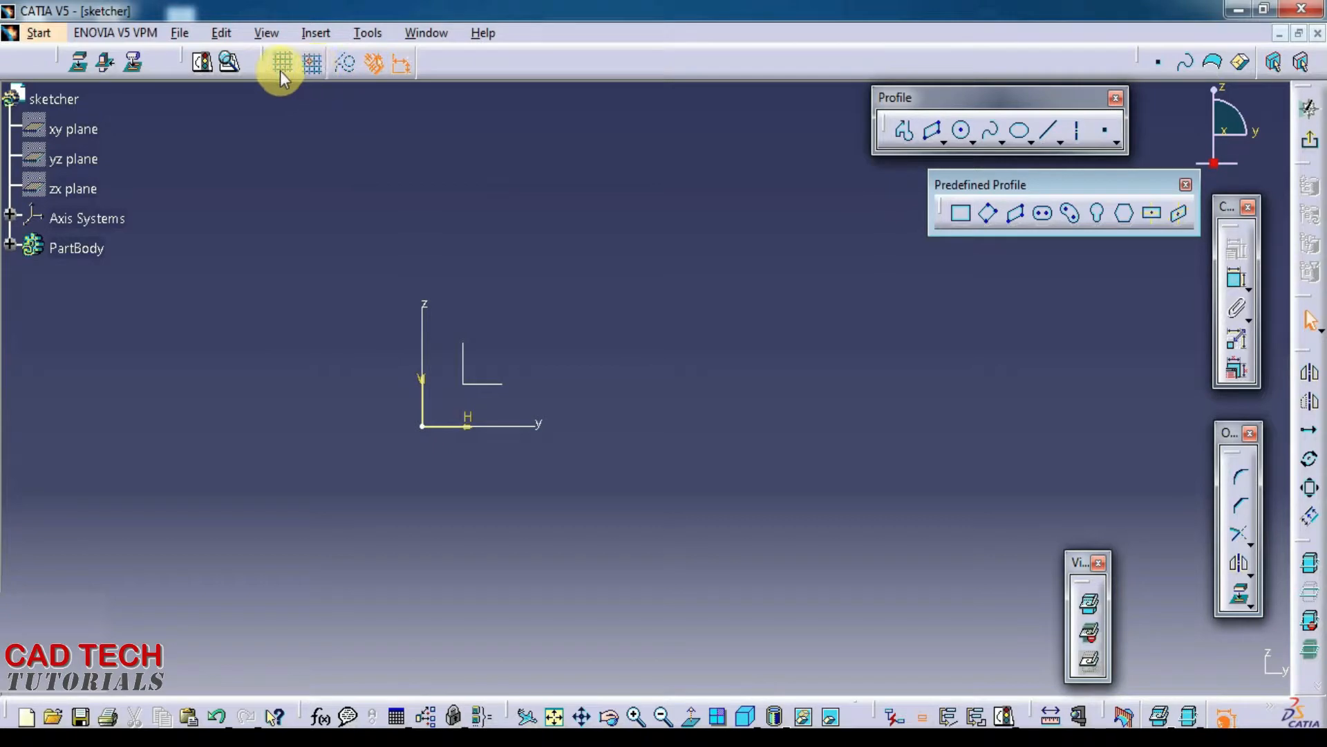
{"action": "mouse_move", "coordinate": [259, 64]}
{"action": "left_mouse_down"}
{"action": "mouse_move", "coordinate": [280, 135]}
{"action": "mouse_move", "coordinate": [271, 54]}
{"action": "left_mouse_up"}
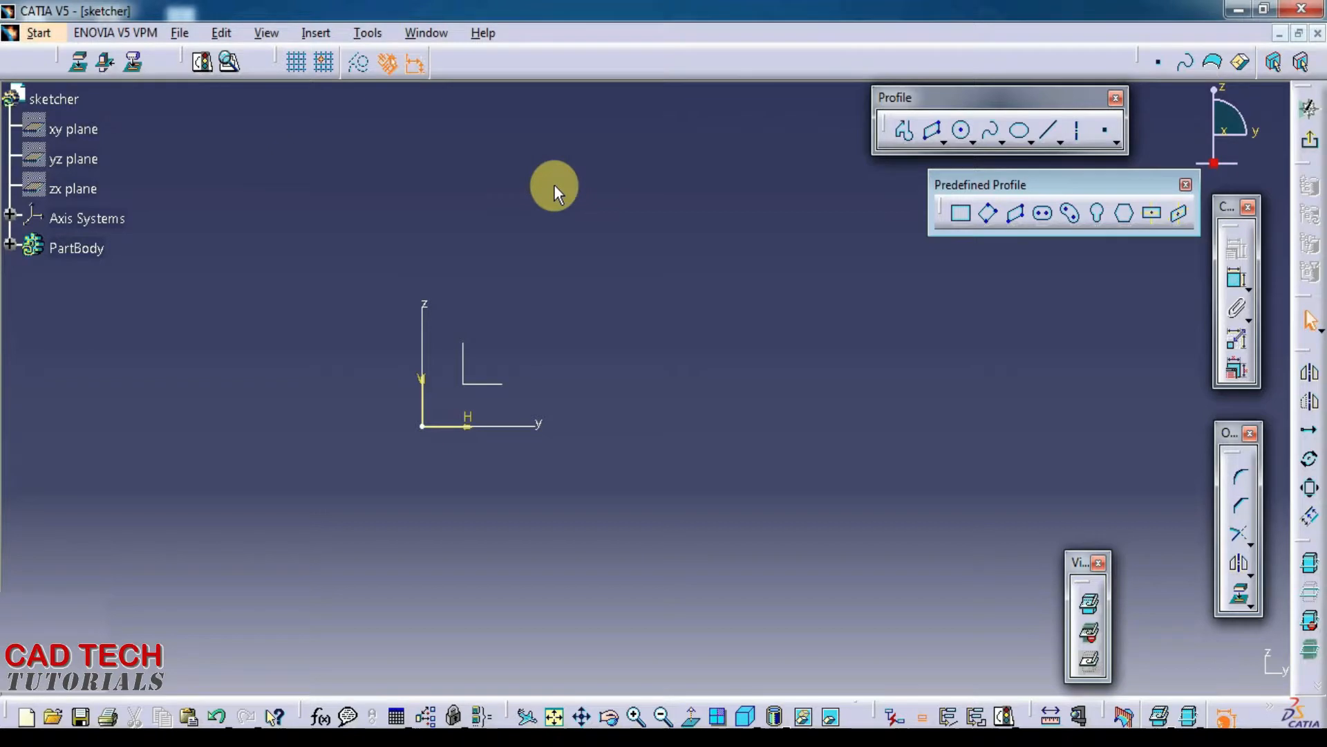
{"action": "left_click", "coordinate": [1045, 217]}
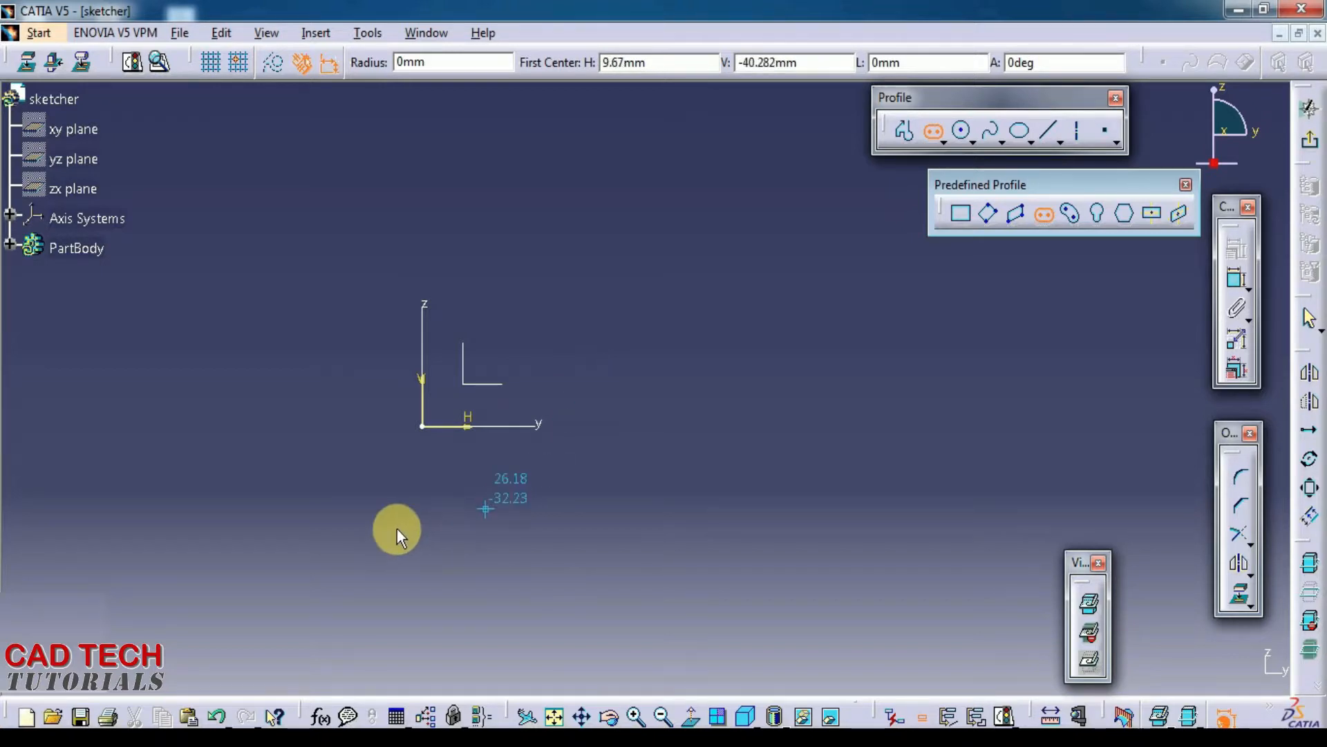
{"action": "left_click", "coordinate": [423, 427]}
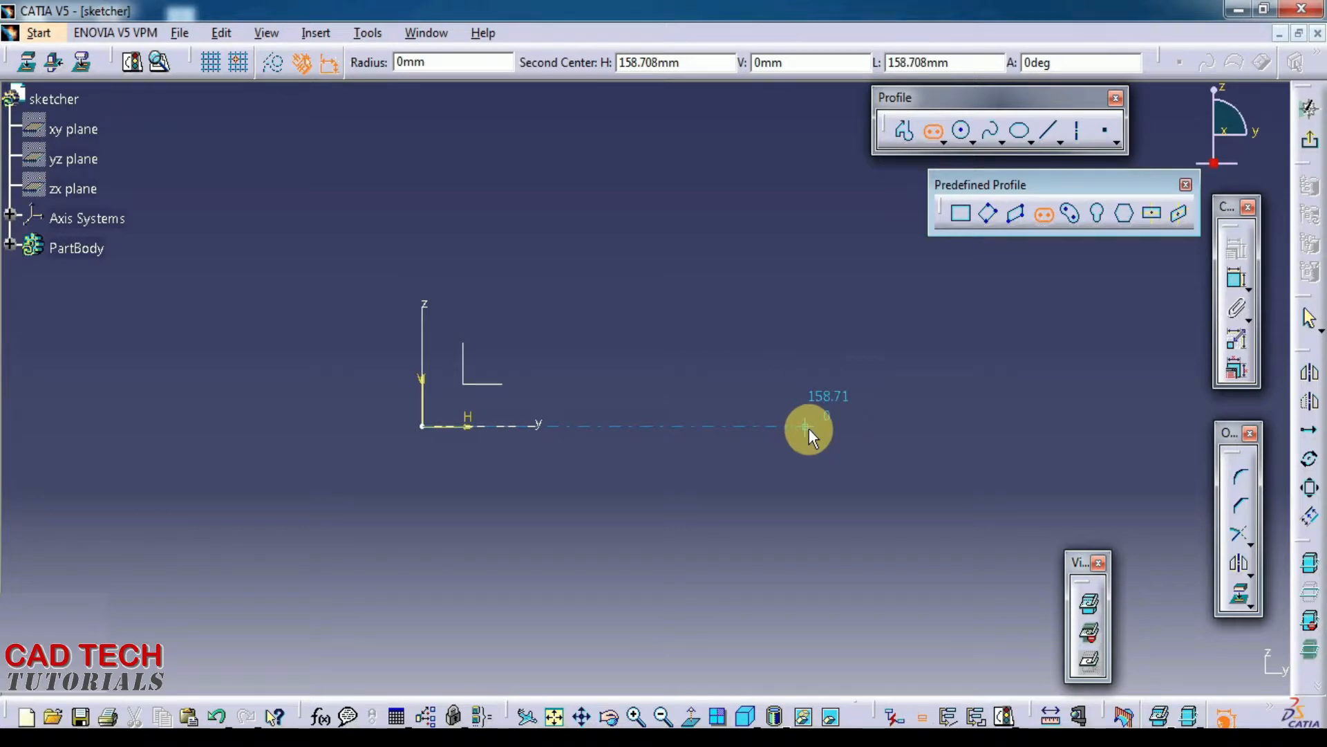
{"action": "key", "text": "Tab"}
{"action": "key", "text": "Tab"}
{"action": "key", "text": "Tab"}
{"action": "key", "text": "Tab"}
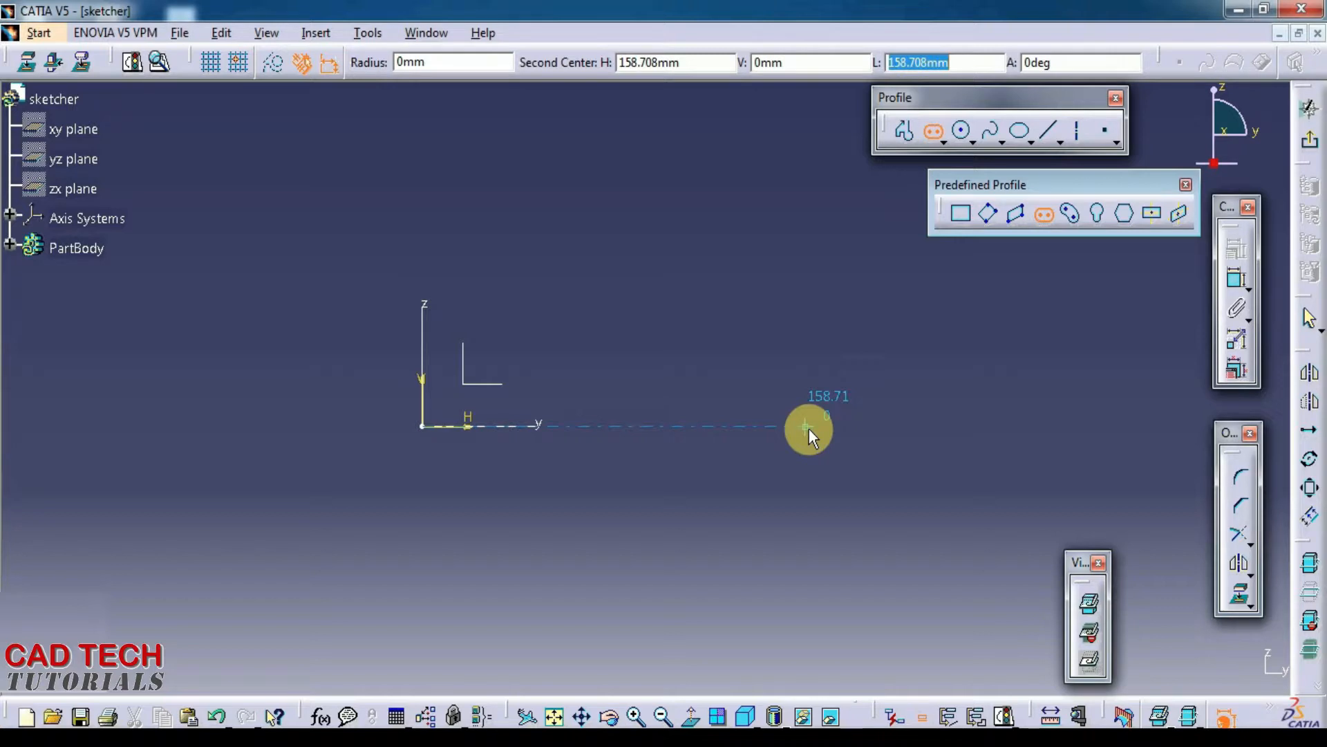
{"action": "type", "text": "250"}
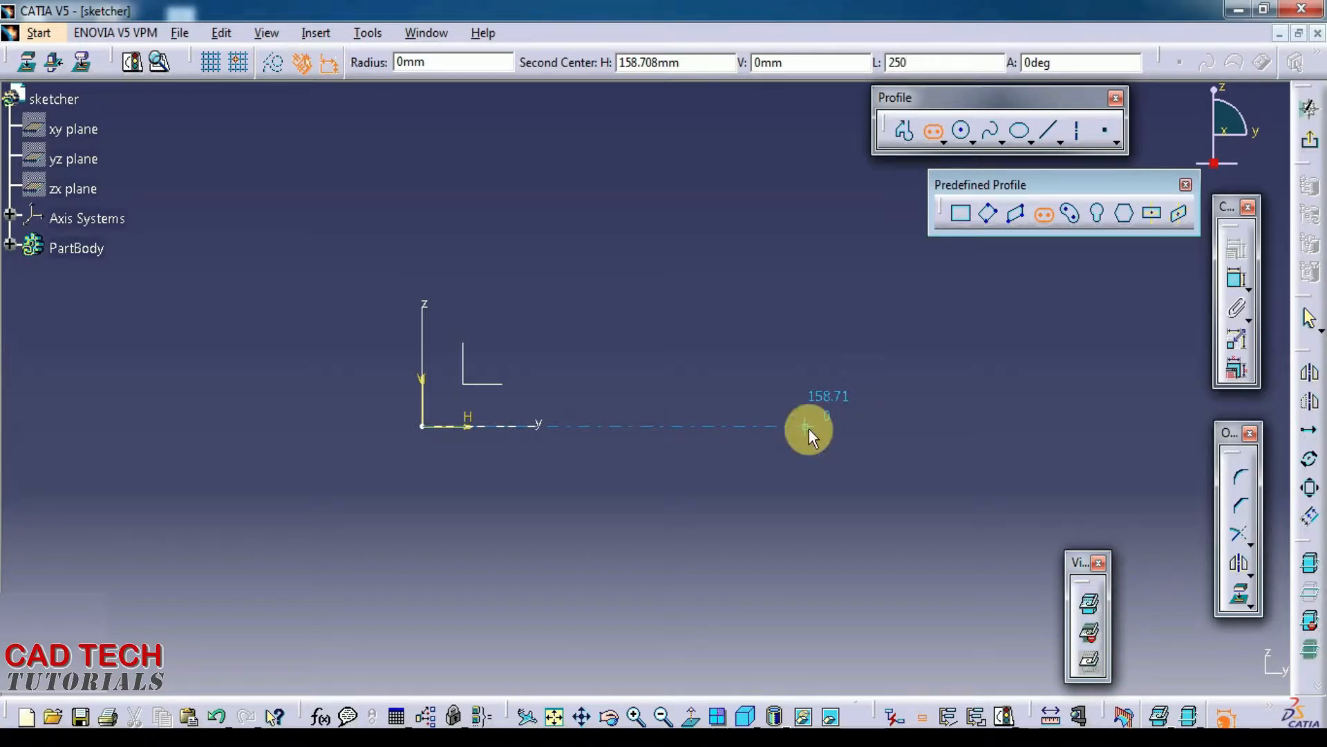
{"action": "key", "text": "Return"}
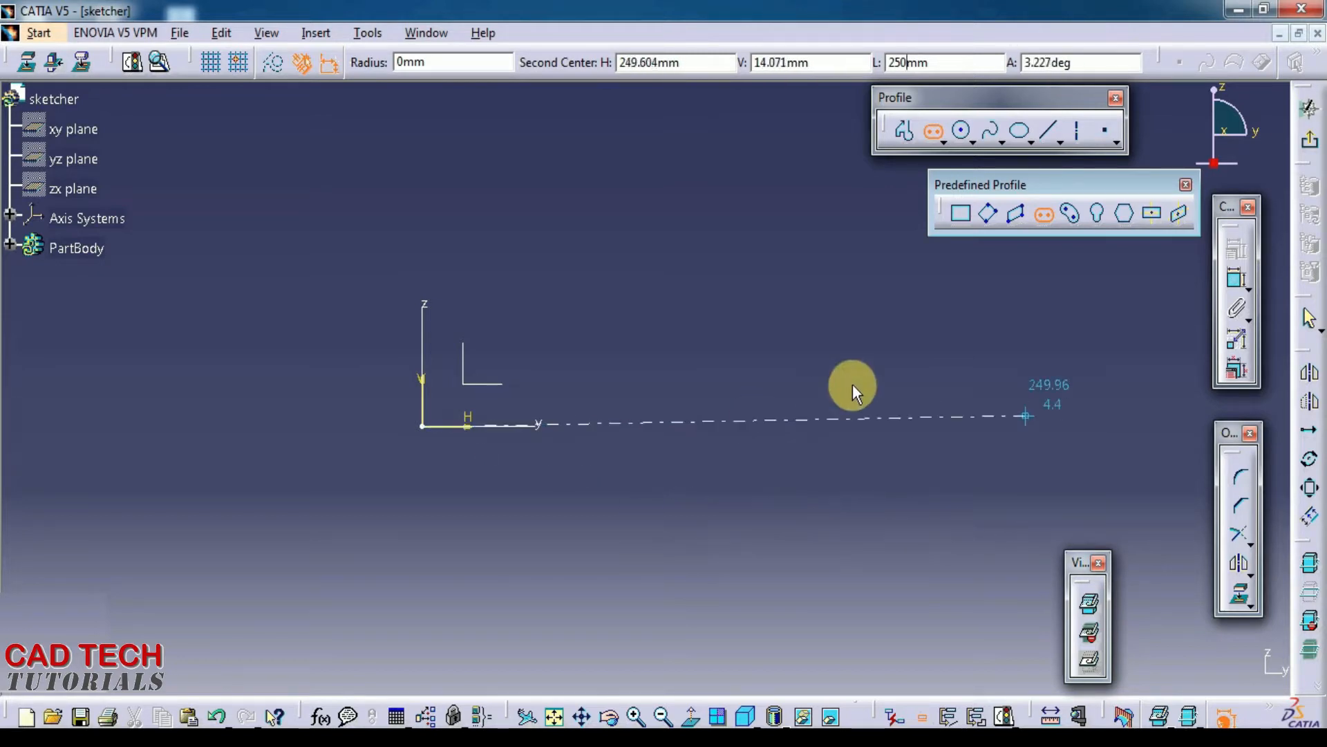
{"action": "middle_click_drag", "start_coordinate": [1112, 394], "coordinate": [946, 420]}
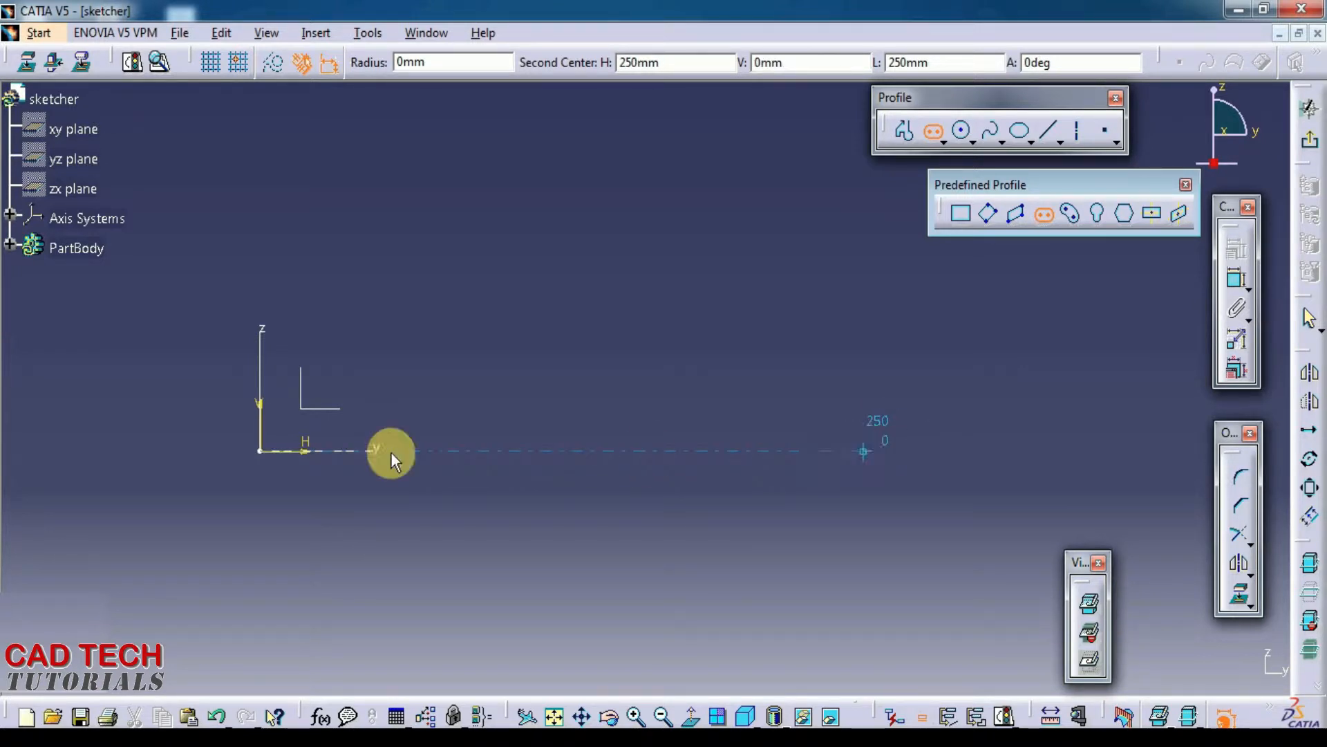
{"action": "left_click", "coordinate": [865, 450]}
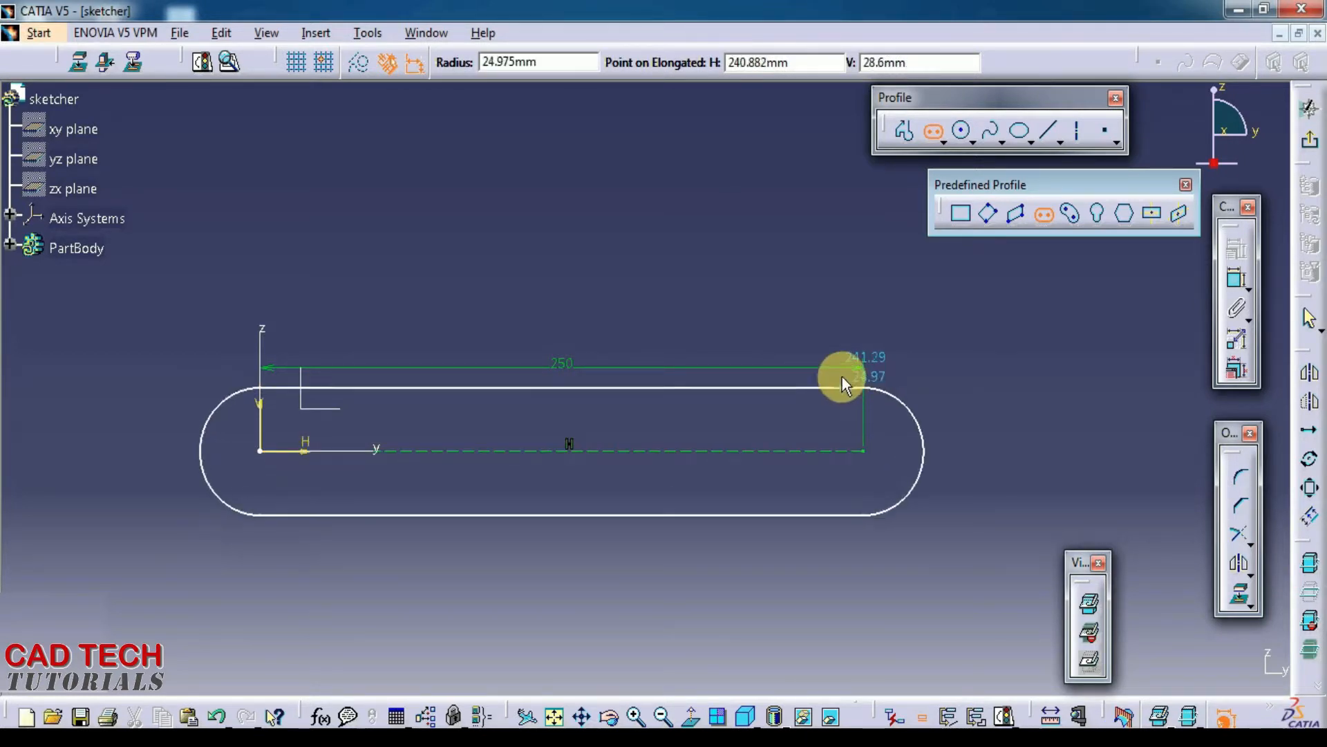
Step: Complete the elongated hole with a radius of 40 mm
{"action": "left_click", "coordinate": [825, 462]}
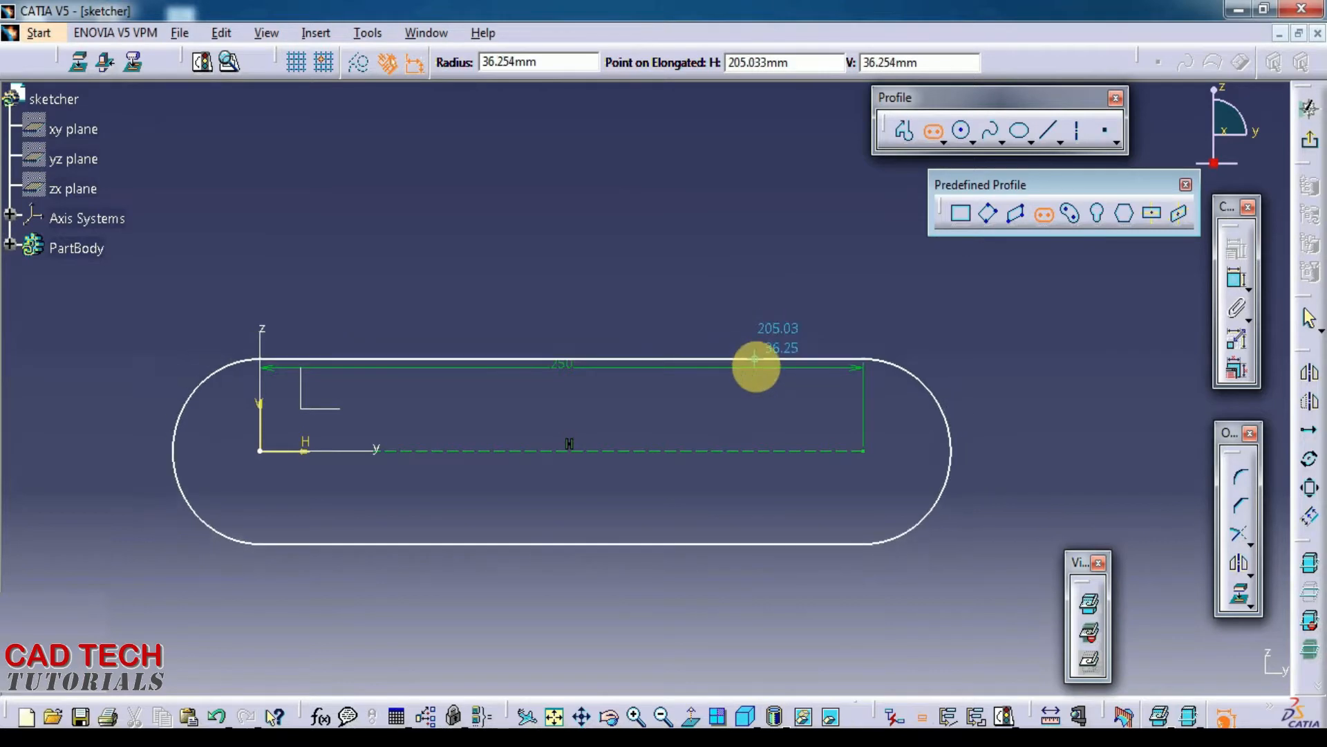
{"action": "left_click", "coordinate": [755, 358]}
{"action": "key", "text": "Tab"}
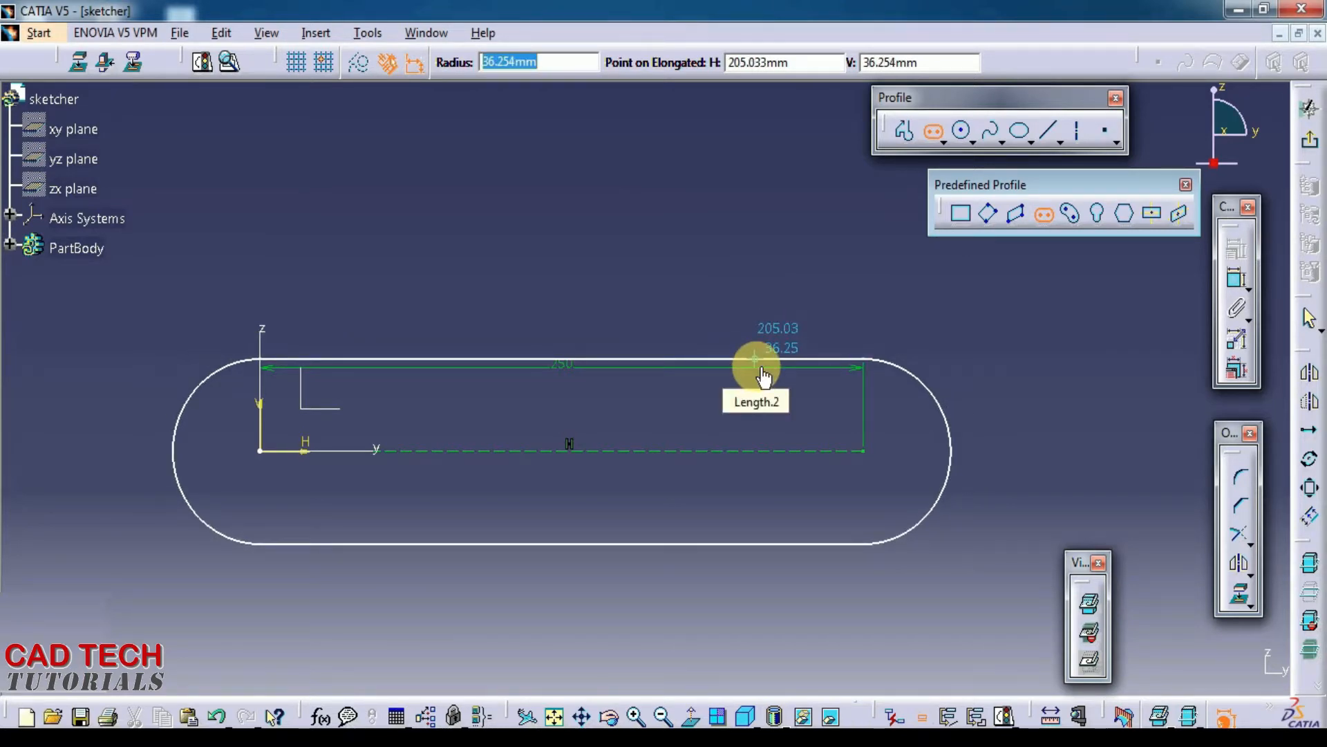
{"action": "type", "text": "40"}
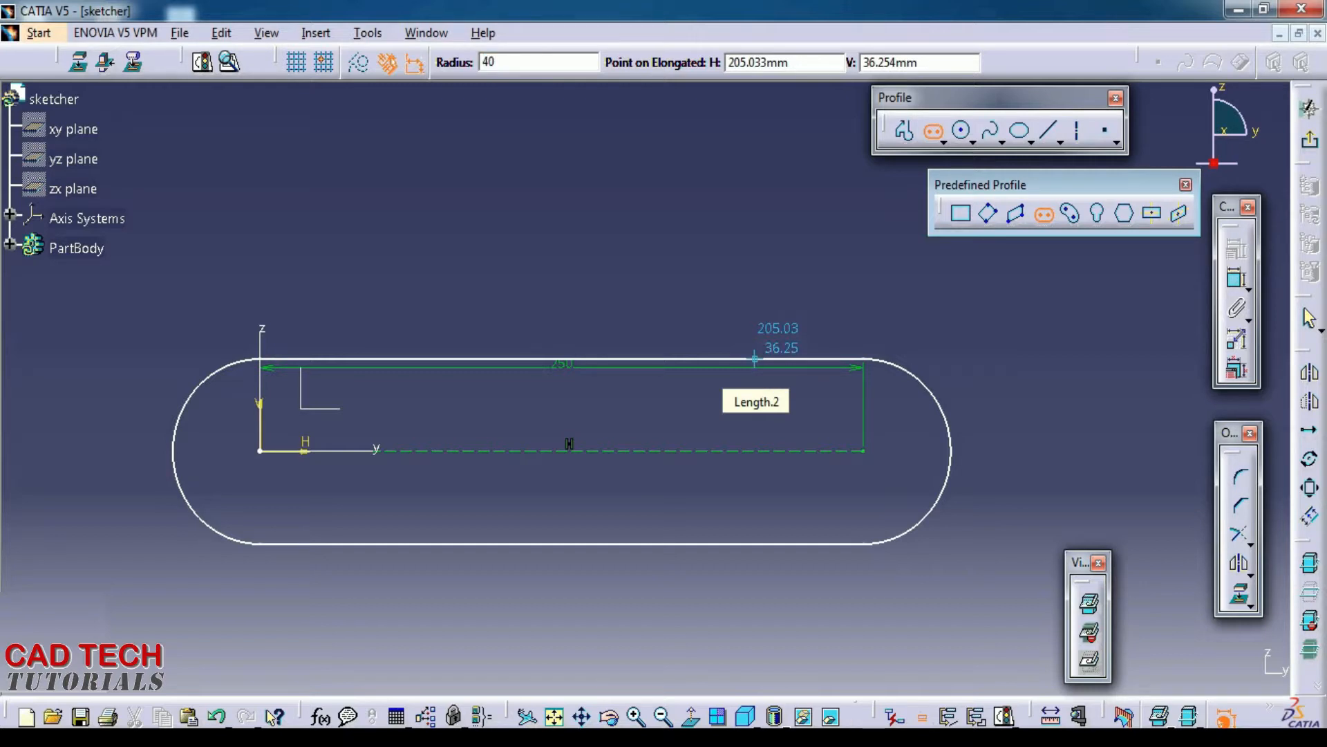
{"action": "key", "text": "Return"}
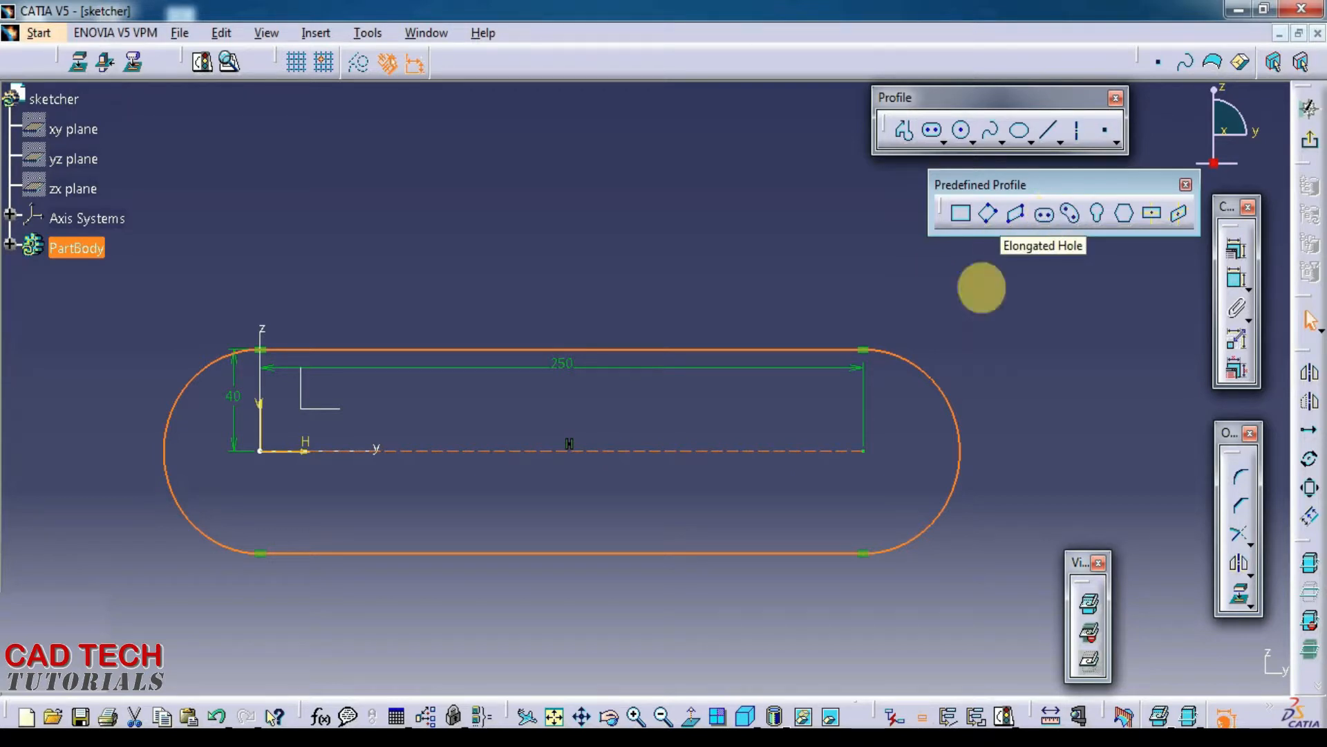
Step: Start a second elongated hole and set its radius to 50 mm
{"action": "mouse_move", "coordinate": [598, 422]}
{"action": "middle_mouse_down", "text": "ctrl"}
{"action": "mouse_move", "coordinate": [603, 475]}
{"action": "mouse_move", "coordinate": [569, 376]}
{"action": "mouse_move", "coordinate": [568, 326]}
{"action": "middle_mouse_up", "text": "ctrl"}
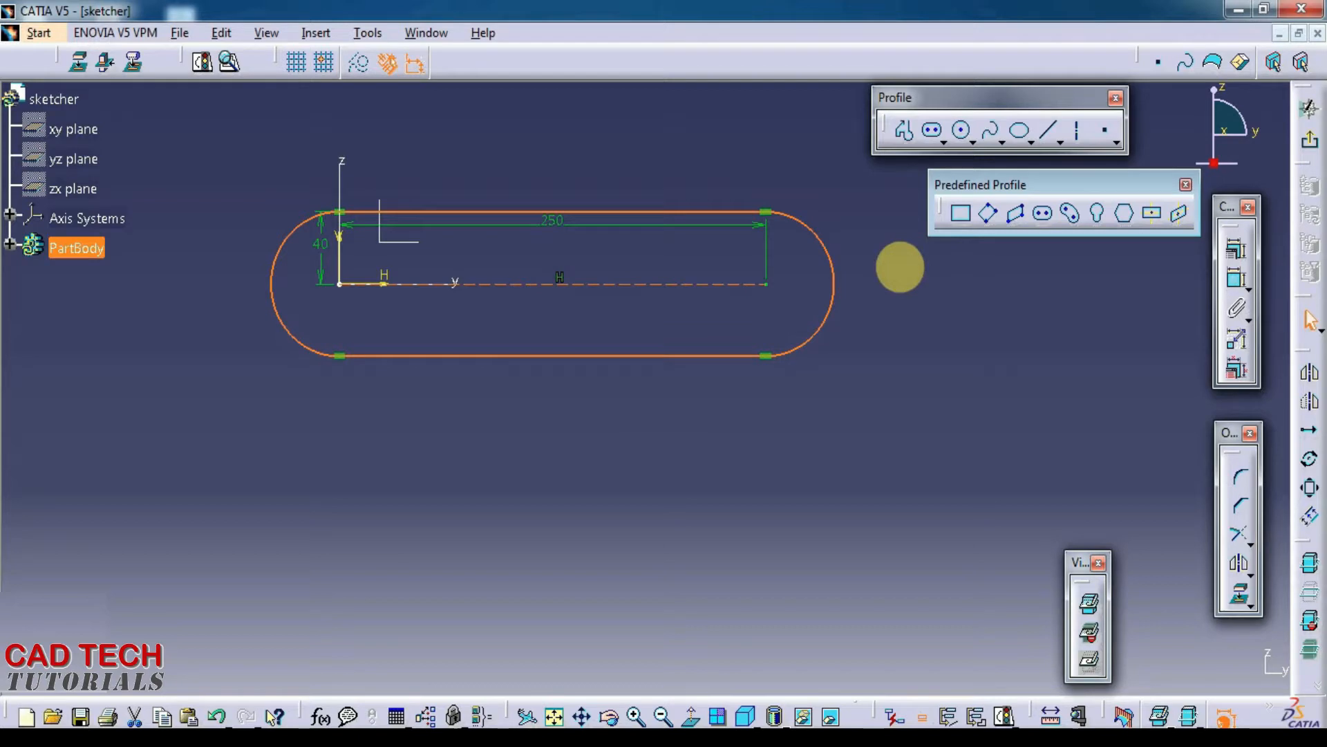
{"action": "left_click", "coordinate": [1044, 215]}
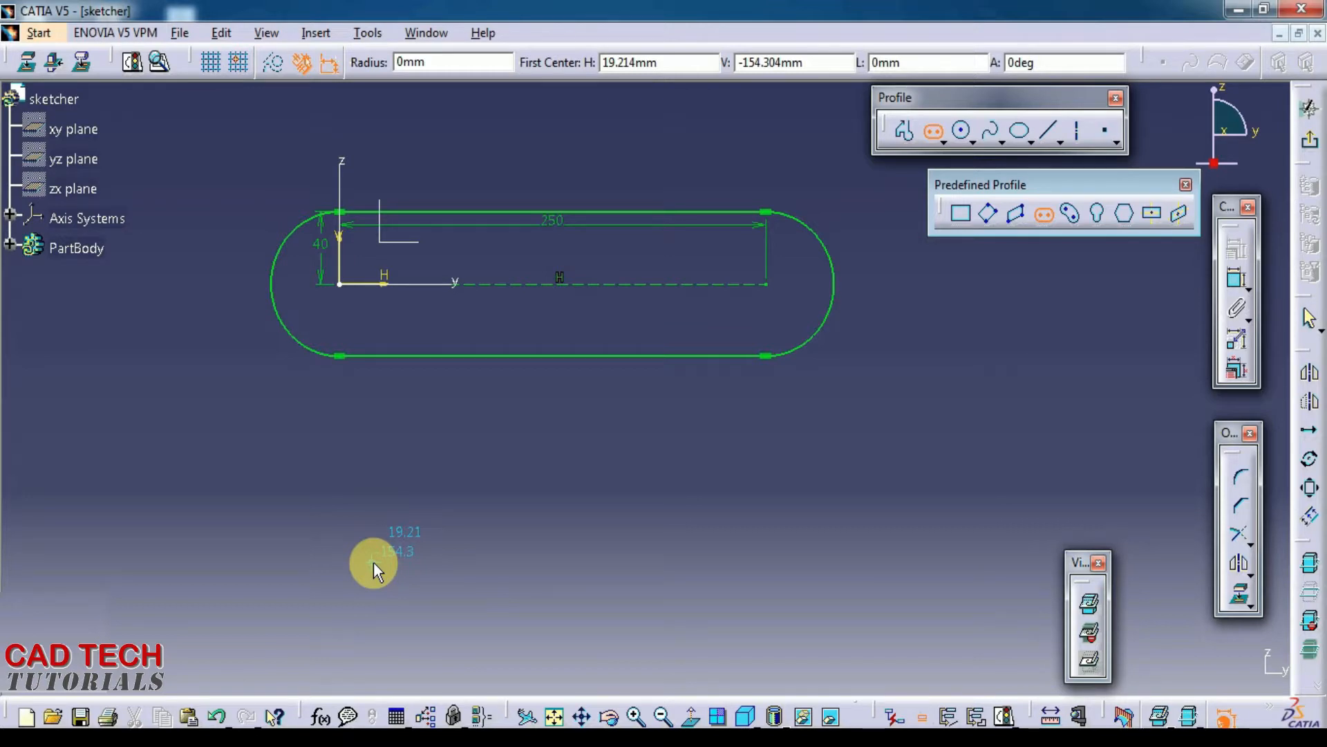
{"action": "key", "text": "Tab"}
{"action": "key", "text": "Tab"}
{"action": "key", "text": "Tab"}
{"action": "key", "text": "Tab"}
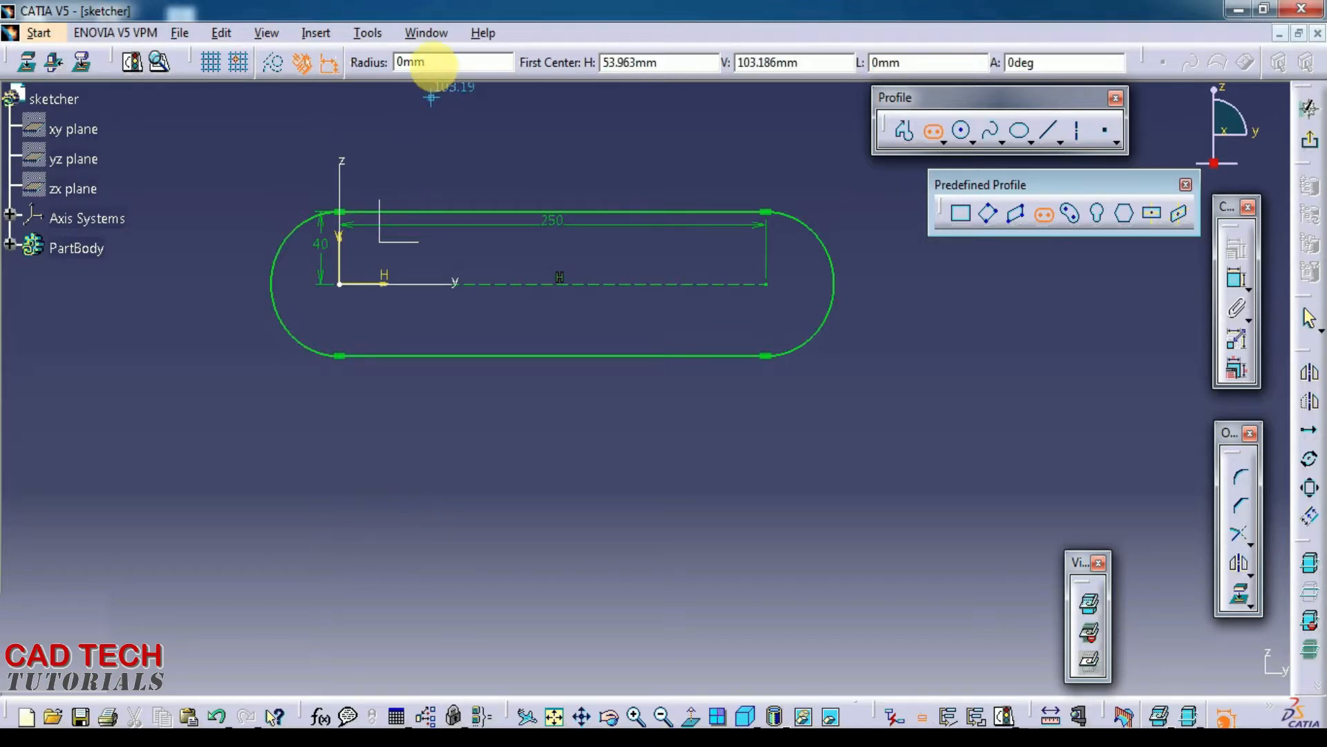
{"action": "key", "text": "Tab"}
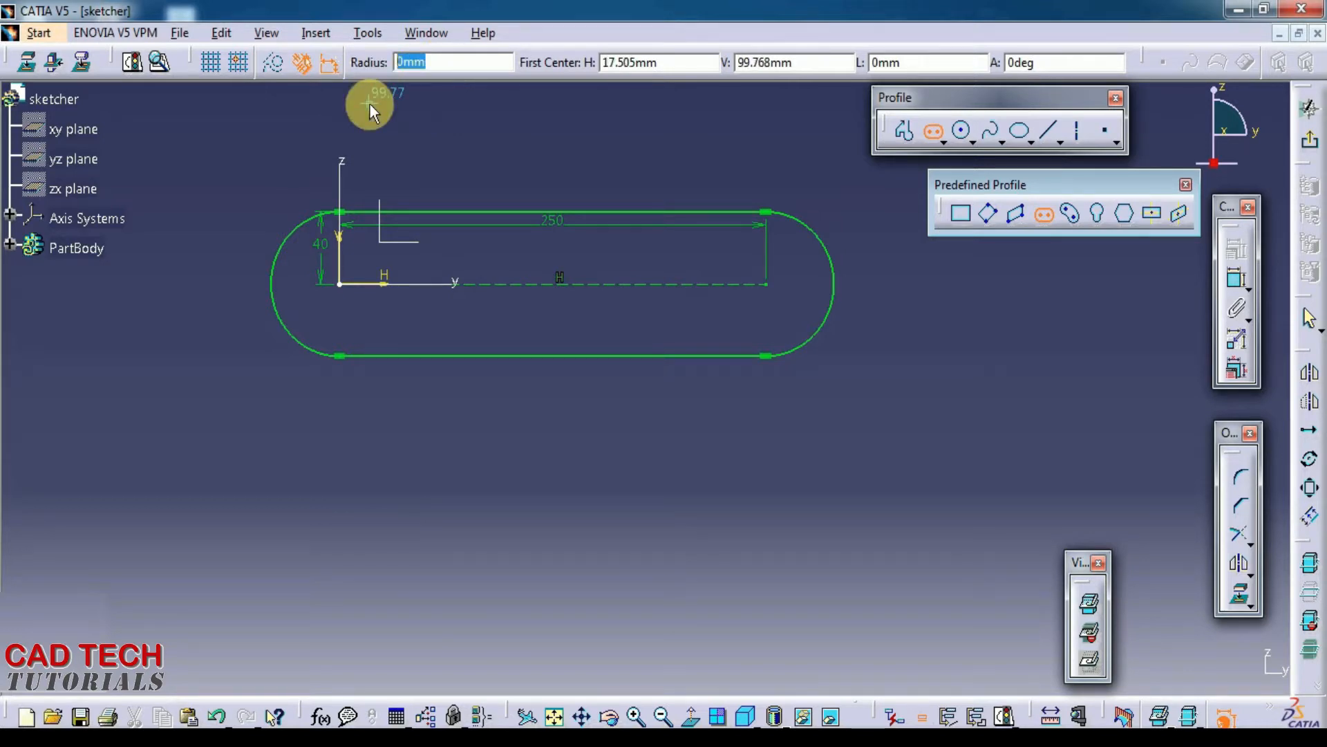
{"action": "type", "text": "50"}
{"action": "key", "text": "Return"}
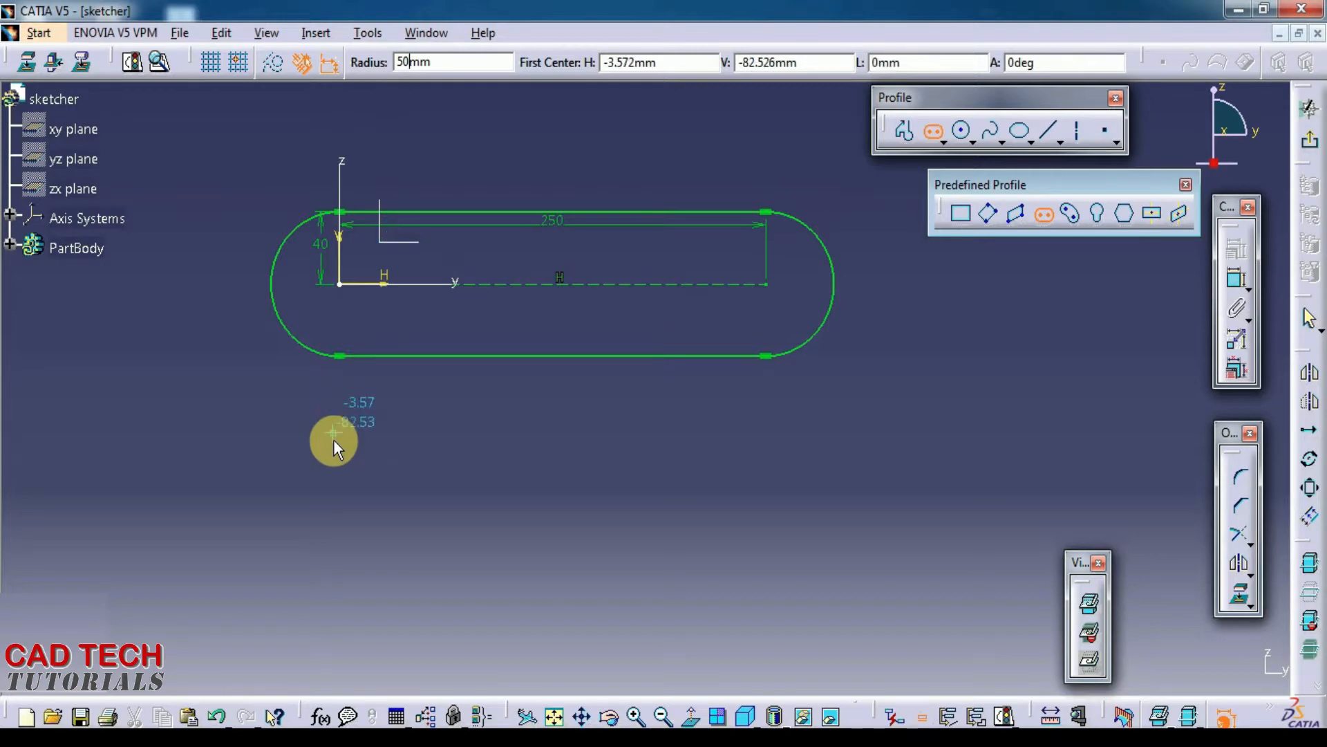
Step: Place the second elongated hole horizontally below the first, first centre at about H 38 mm, V -147 mm, with 200 mm between centres
{"action": "key", "text": "Tab"}
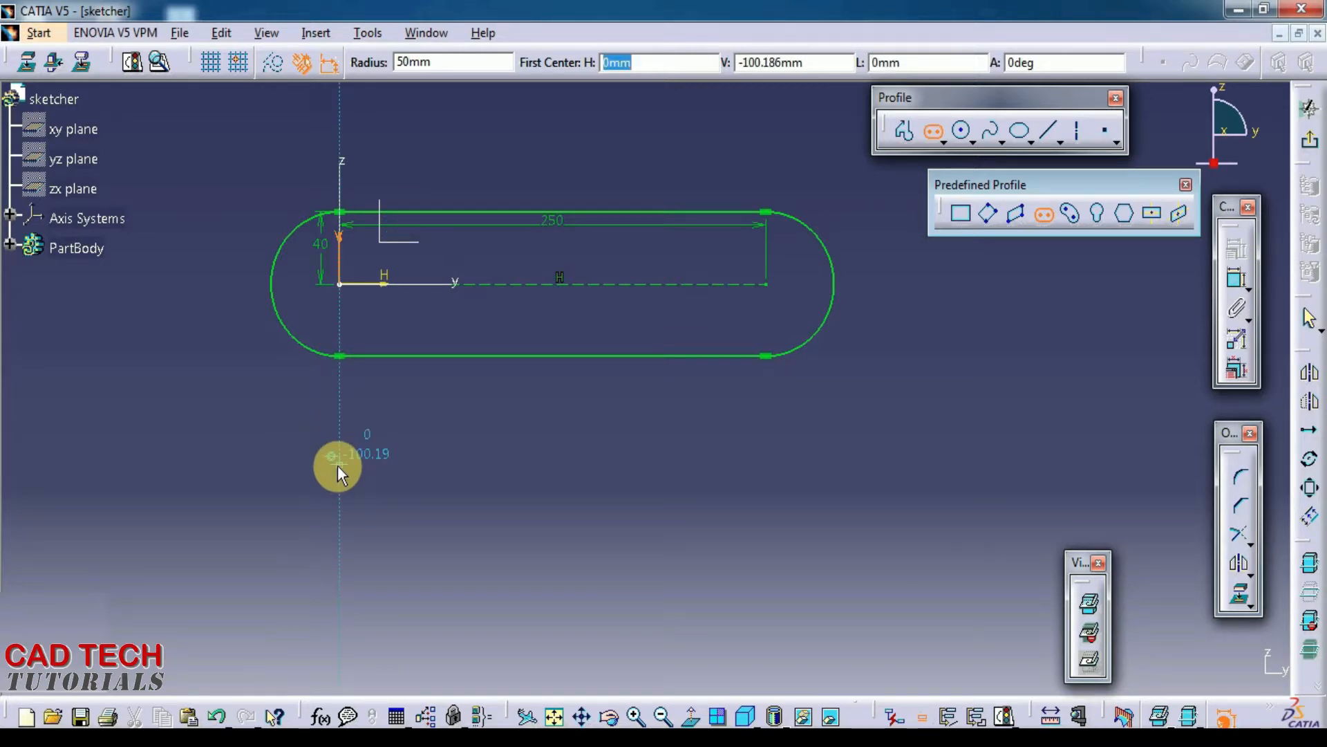
{"action": "left_click", "coordinate": [404, 551]}
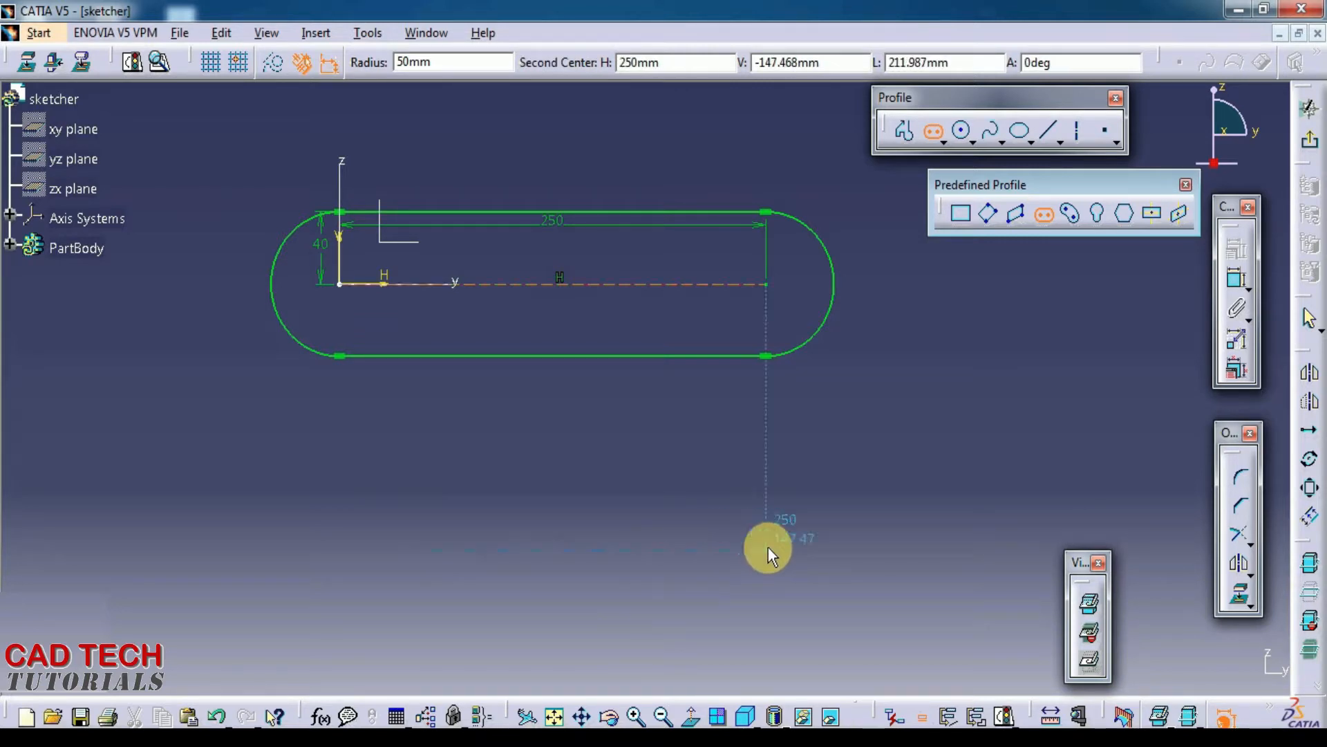
{"action": "key", "text": "Tab"}
{"action": "key", "text": "Tab"}
{"action": "key", "text": "Tab"}
{"action": "key", "text": "Tab"}
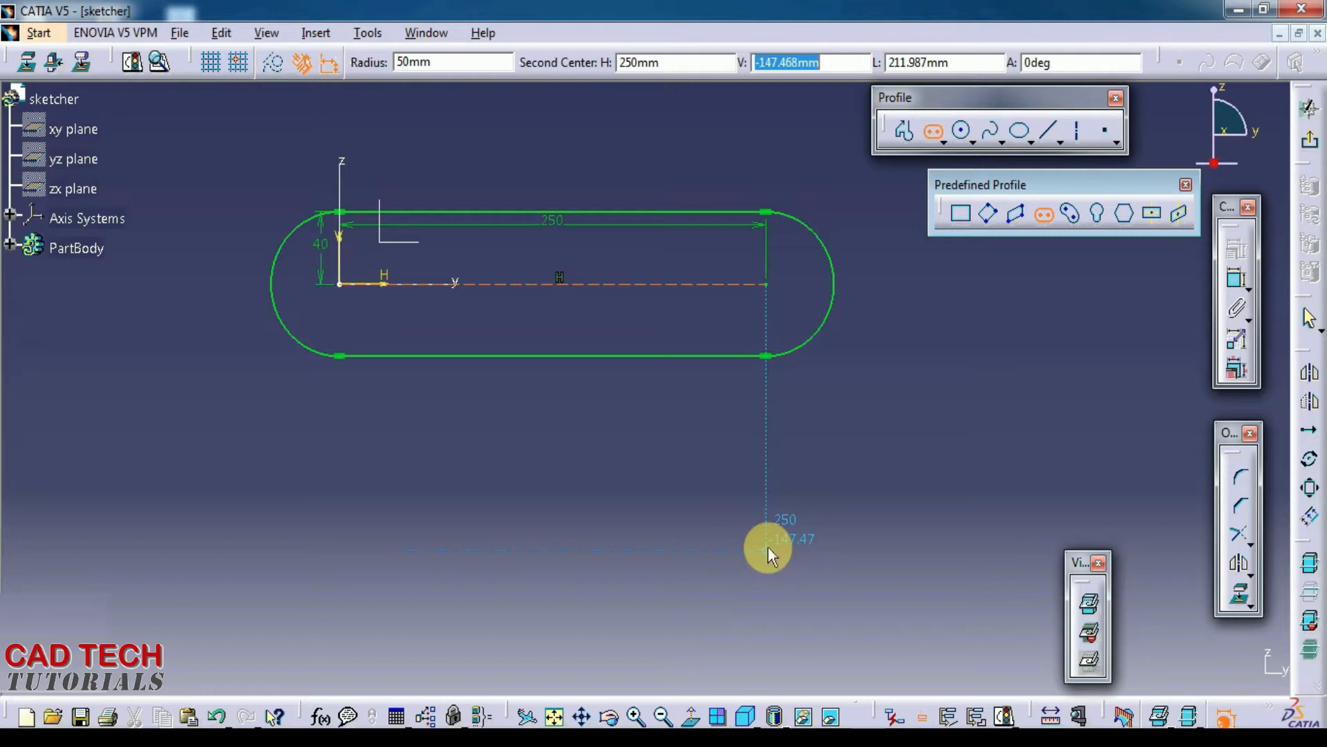
{"action": "type", "text": "200"}
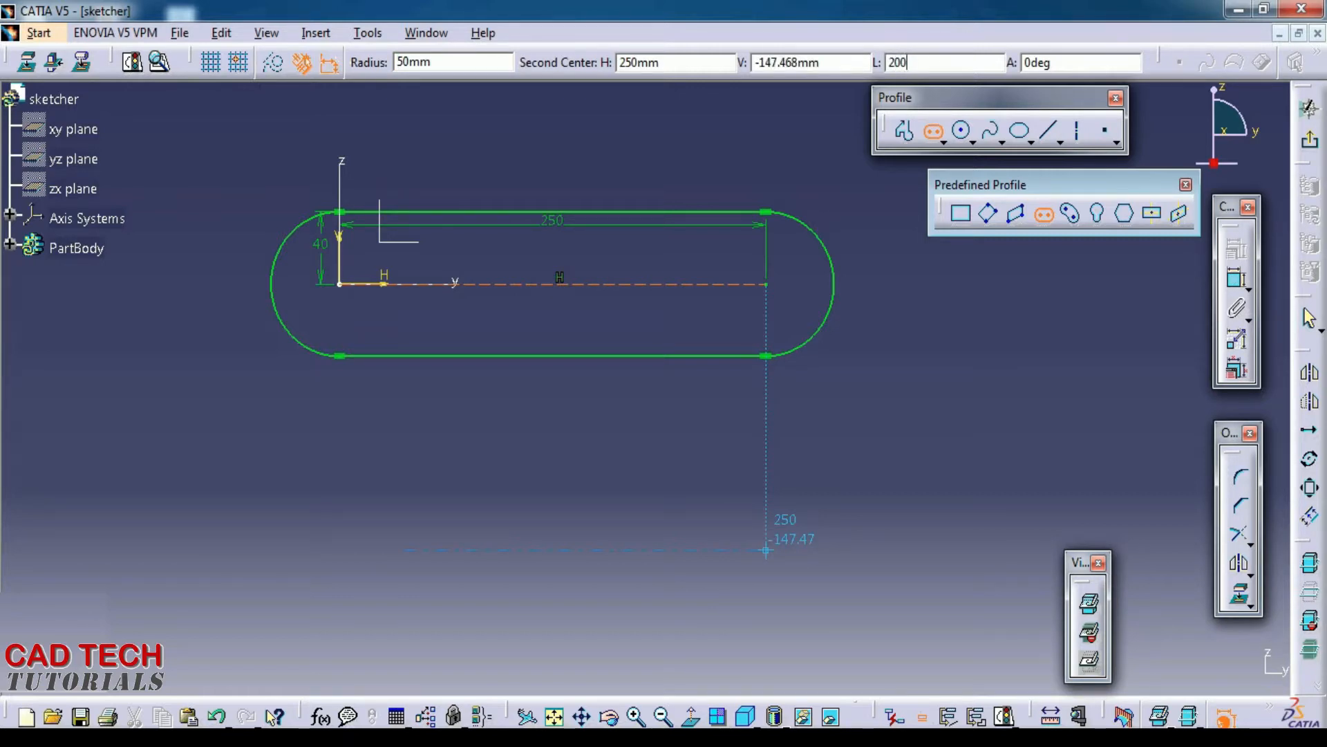
{"action": "key", "text": "Return"}
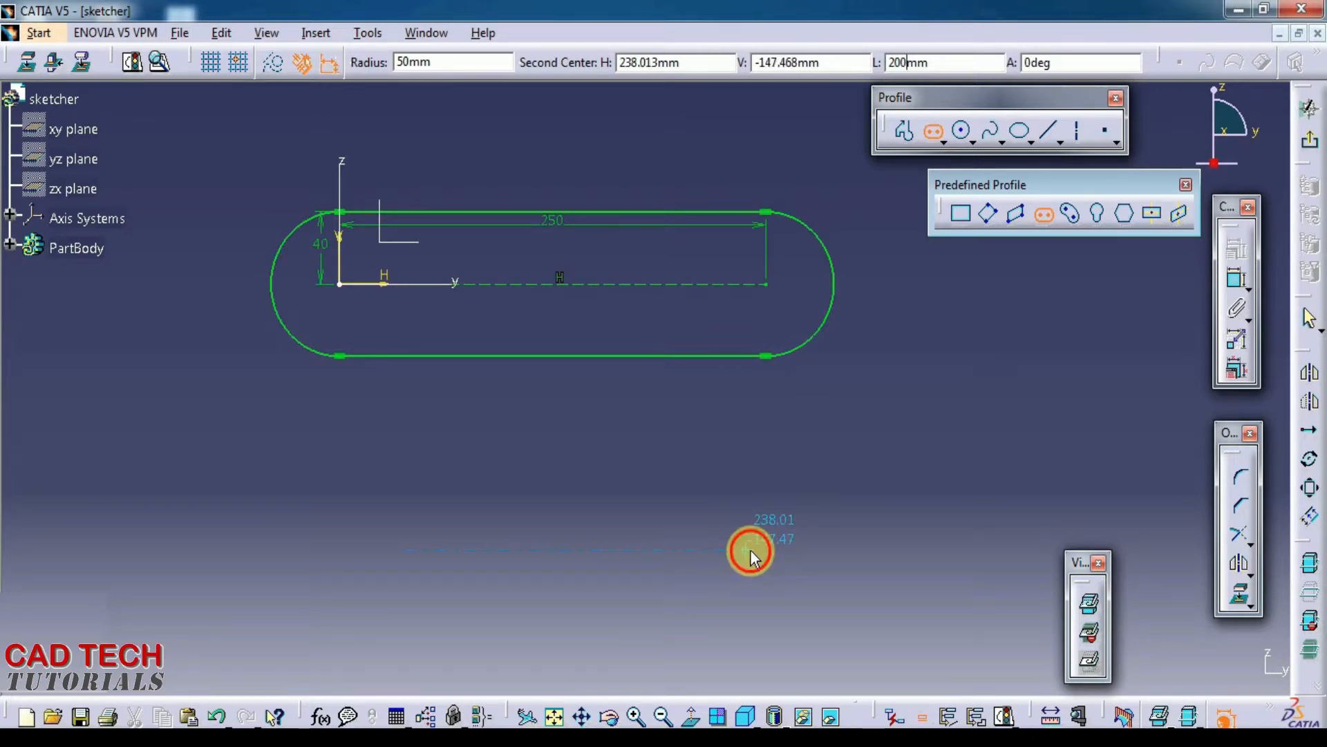
{"action": "left_click", "coordinate": [750, 549]}
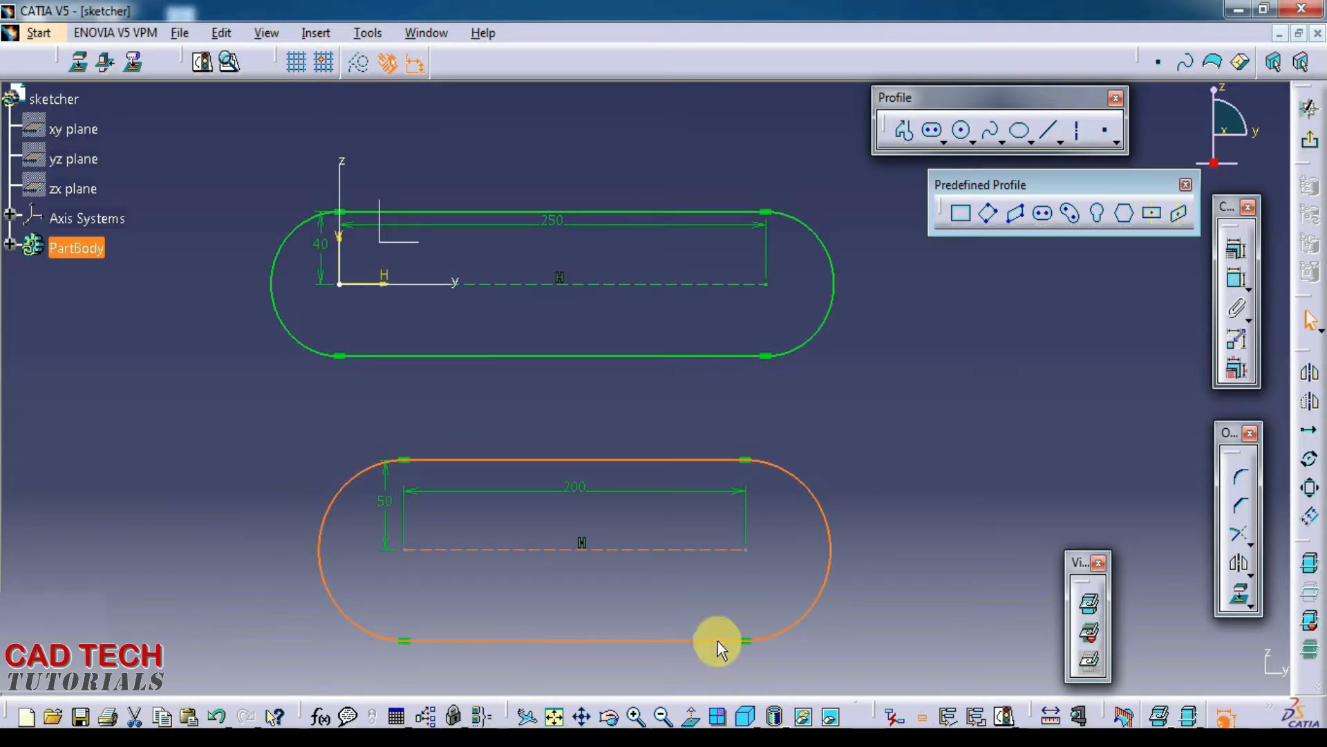
{"action": "middle_click_drag", "start_coordinate": [459, 563], "coordinate": [475, 561]}
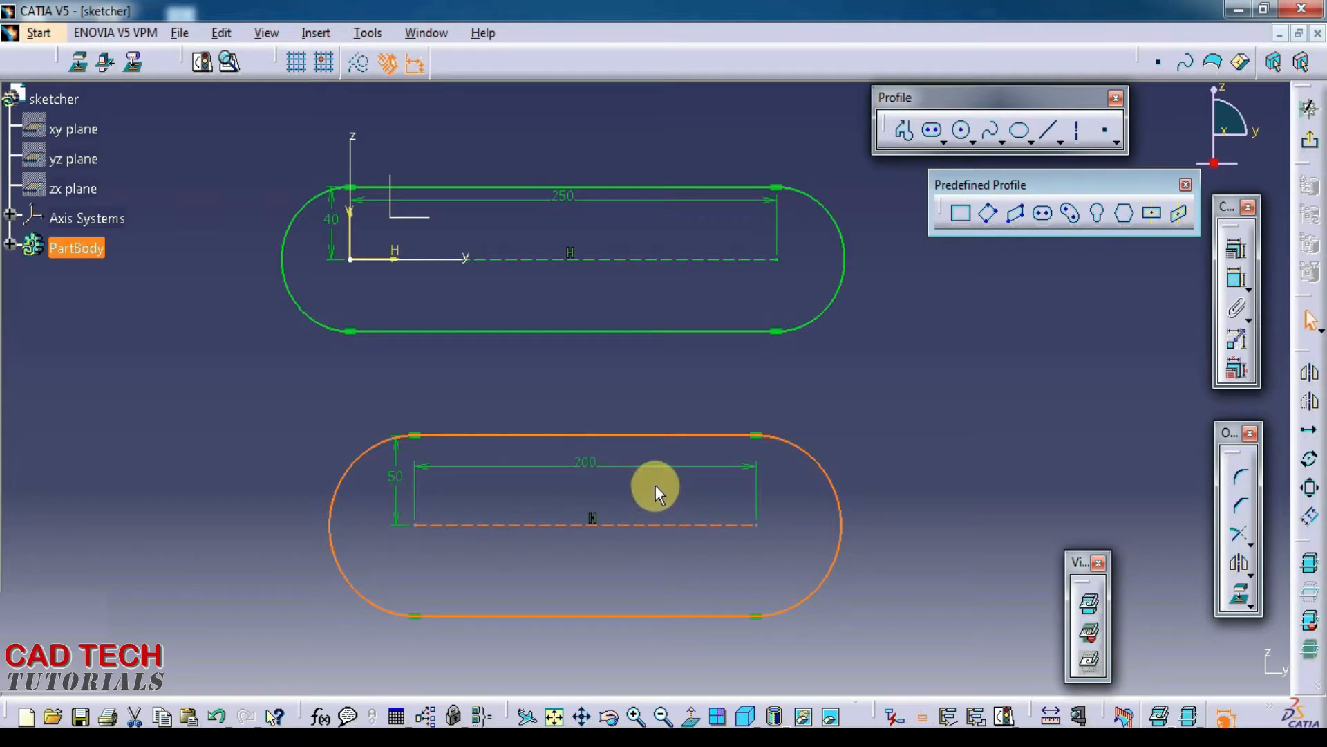
{"action": "left_click", "coordinate": [923, 464]}
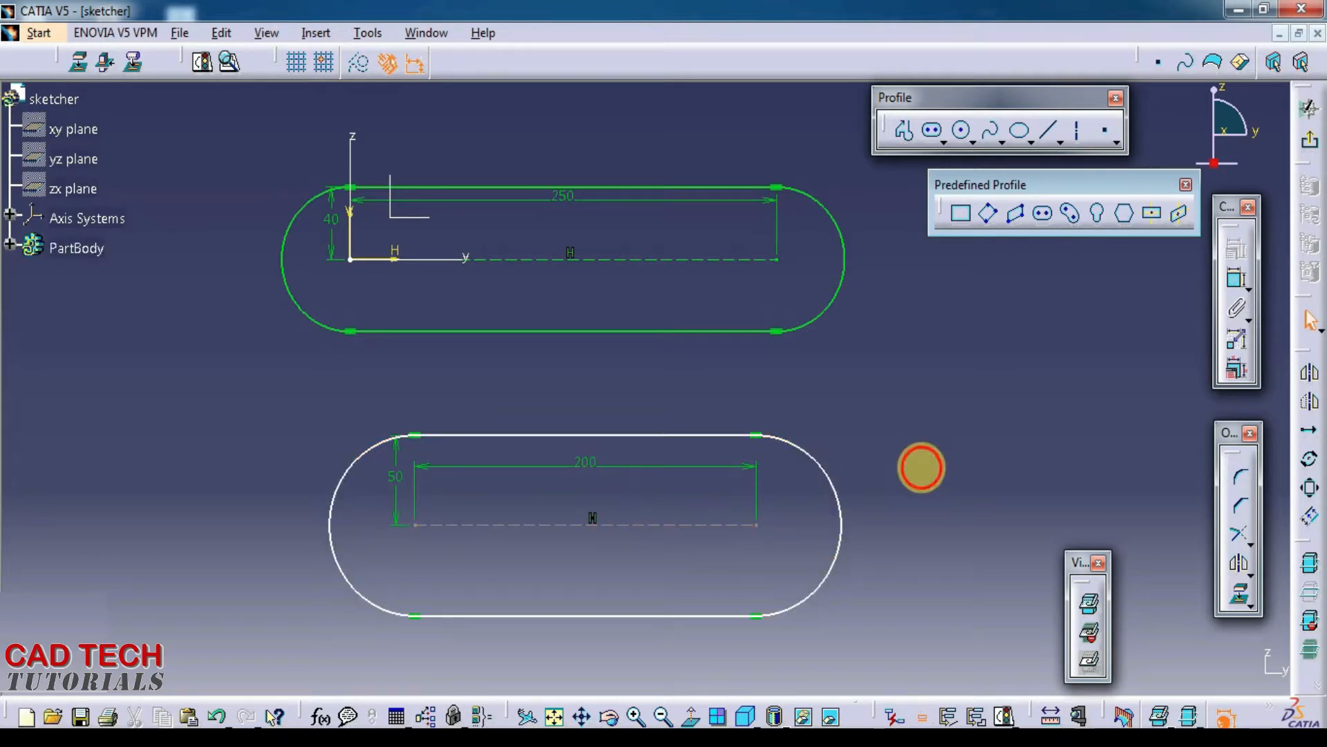
Step: Move the upper slot's centre-distance dimension above the profile and its radius dimension to the left of it
{"action": "middle_click_drag", "start_coordinate": [900, 438], "coordinate": [903, 549]}
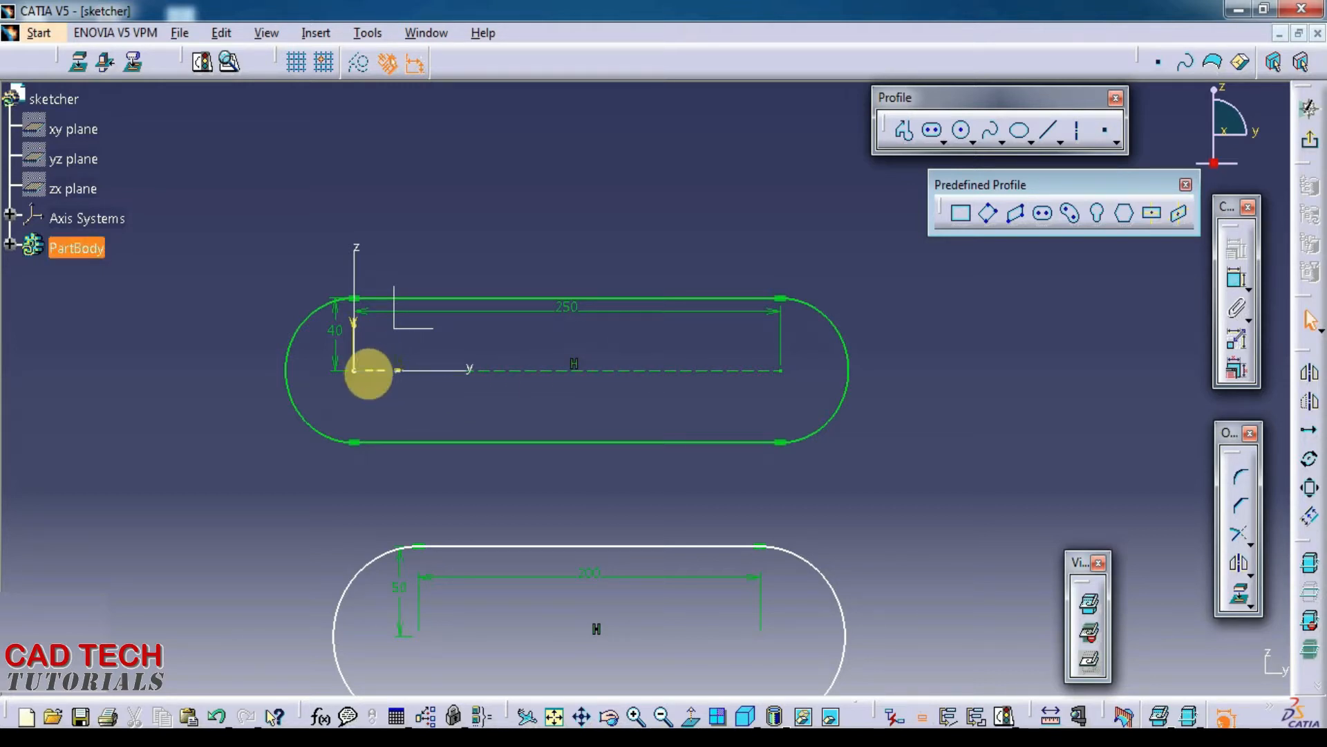
{"action": "mouse_move", "coordinate": [638, 397]}
{"action": "middle_mouse_down"}
{"action": "mouse_move", "coordinate": [646, 312]}
{"action": "mouse_move", "coordinate": [629, 293]}
{"action": "middle_mouse_up"}
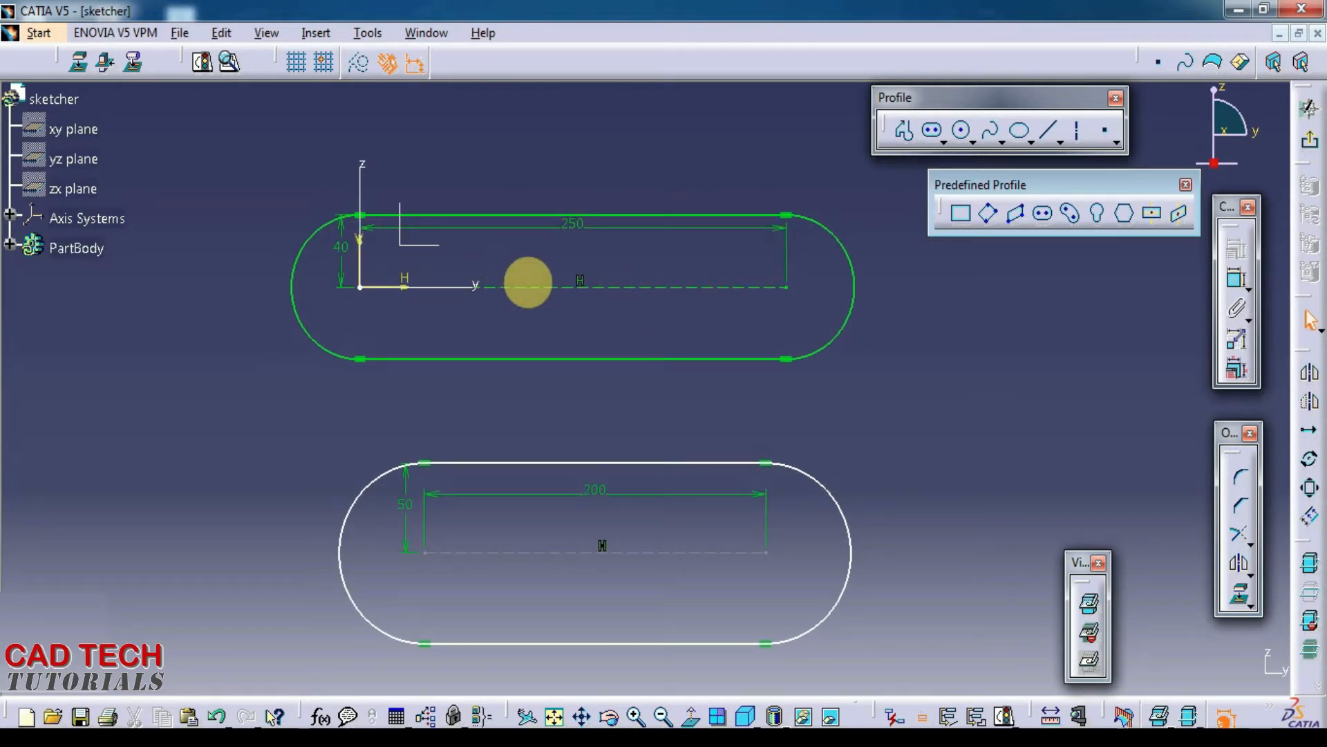
{"action": "middle_click_drag", "start_coordinate": [572, 230], "coordinate": [569, 287]}
{"action": "left_click", "coordinate": [578, 289]}
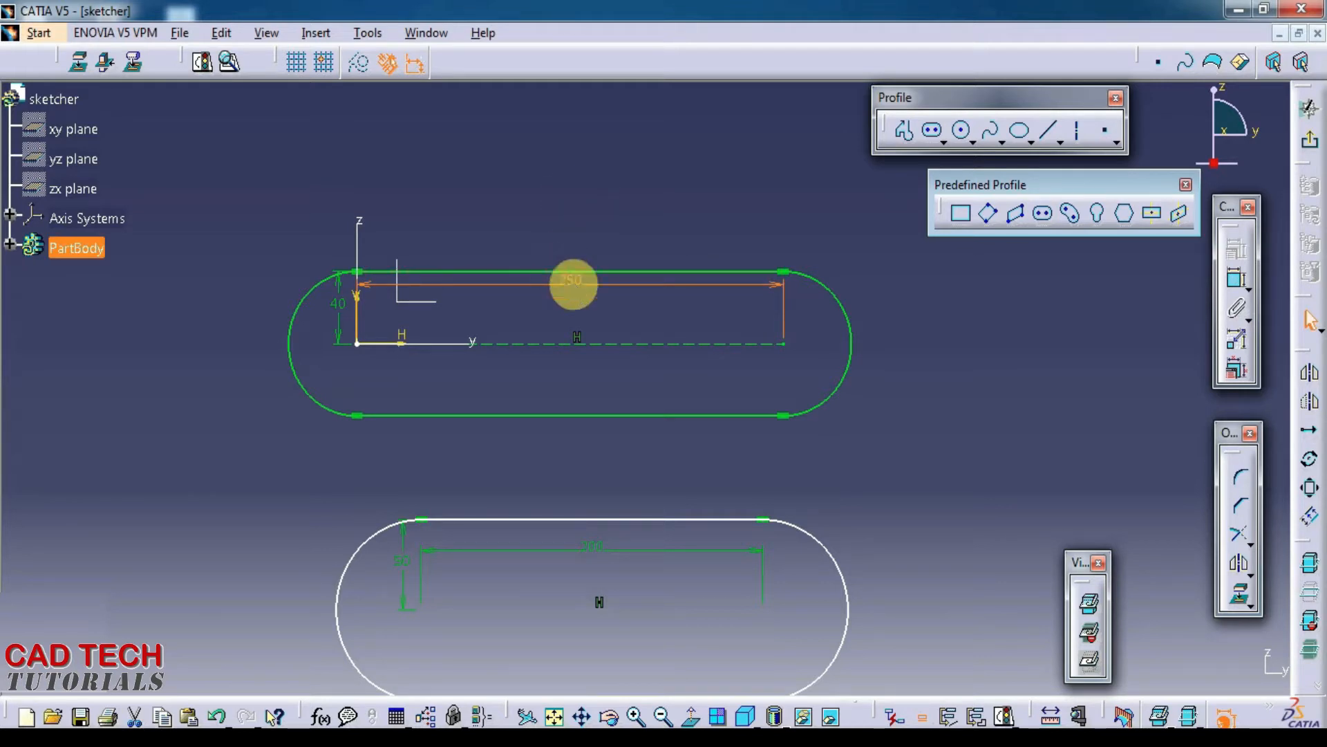
{"action": "double_click", "coordinate": [574, 284]}
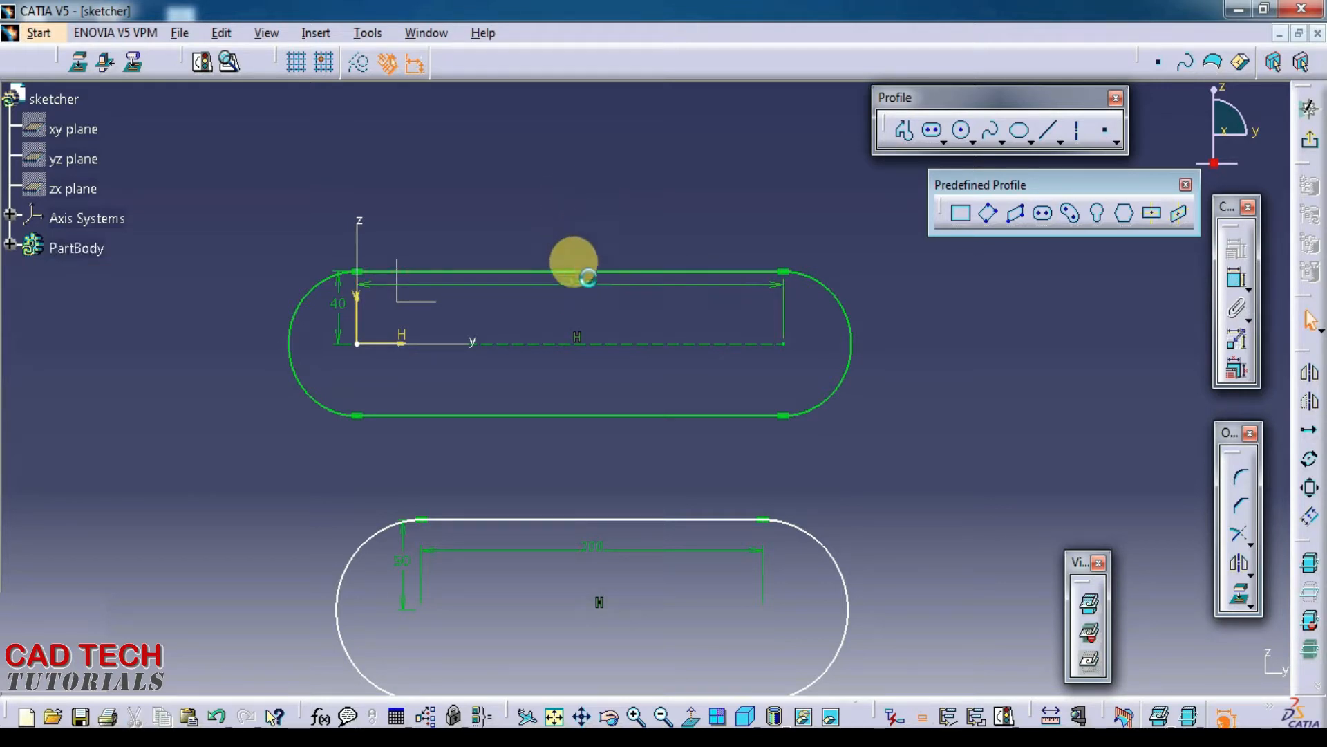
{"action": "left_click", "coordinate": [573, 282]}
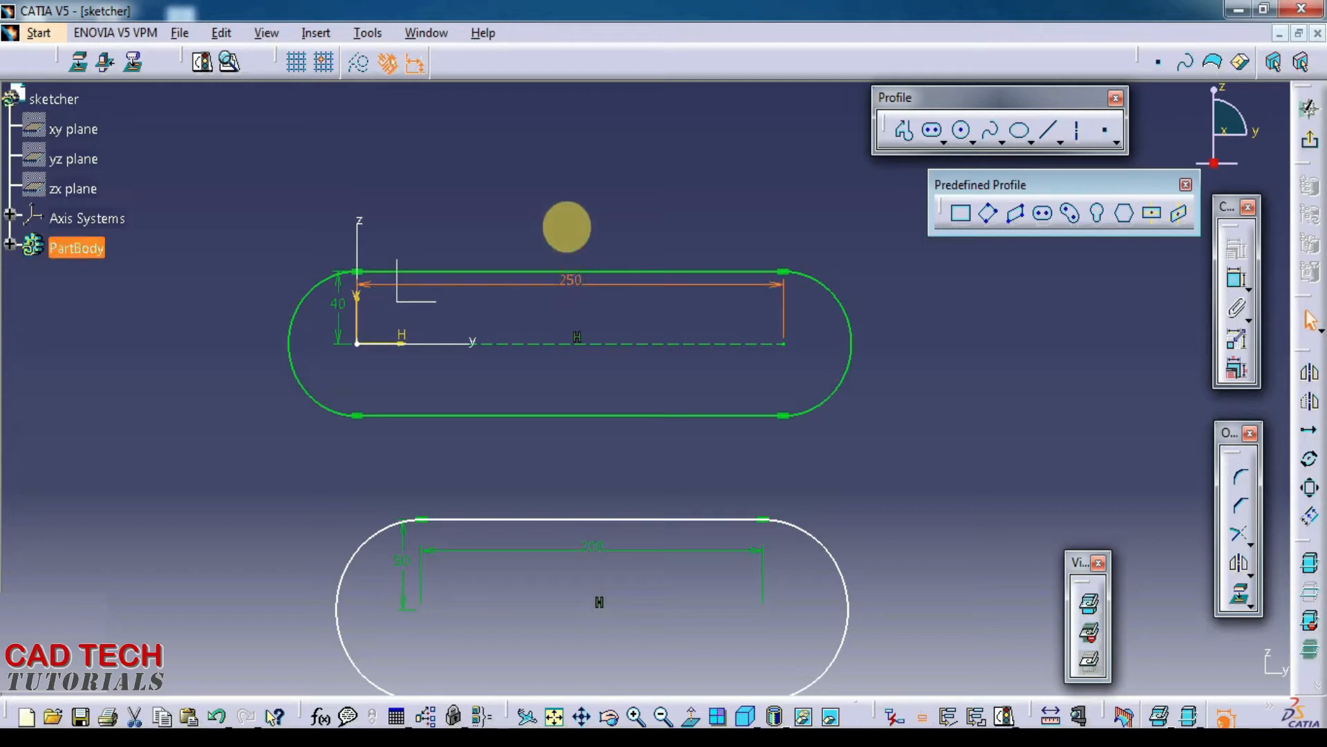
{"action": "left_click_drag", "start_coordinate": [655, 323], "coordinate": [603, 250]}
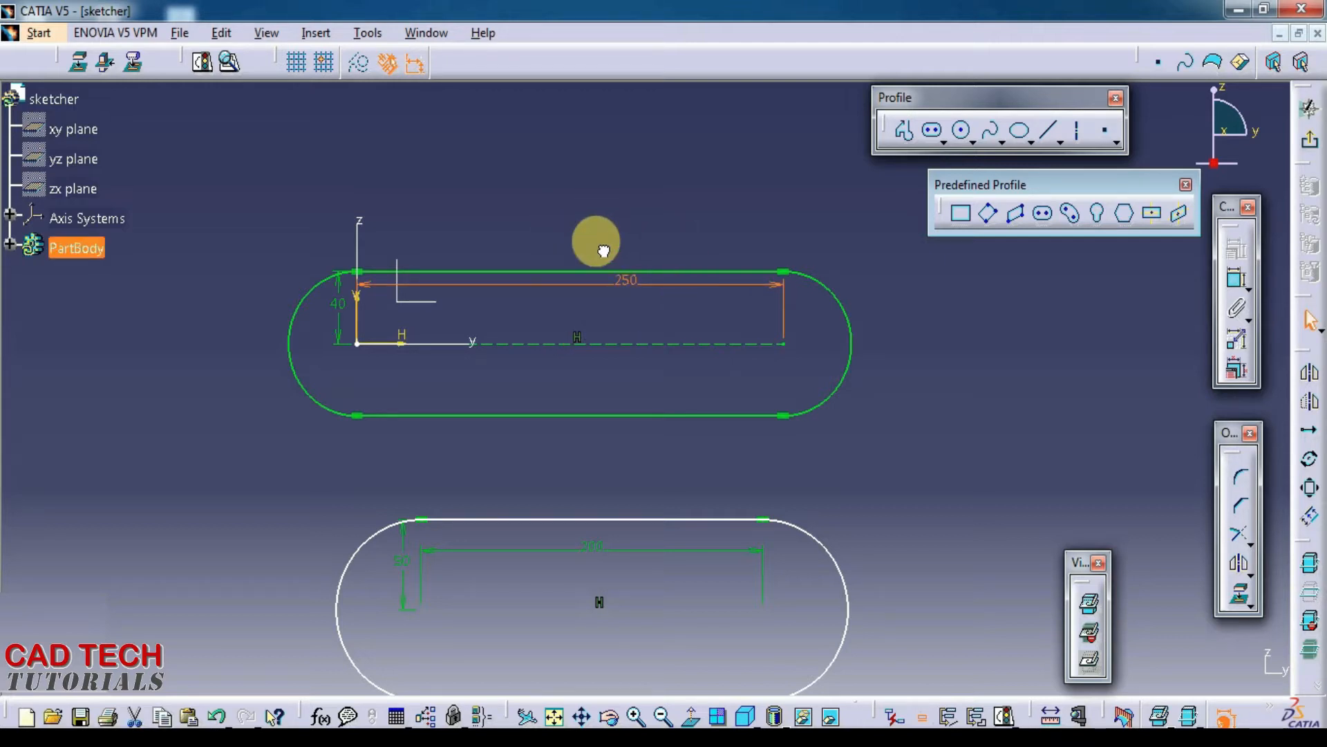
{"action": "left_click", "coordinate": [781, 299]}
{"action": "left_click_drag", "start_coordinate": [773, 287], "coordinate": [754, 159]}
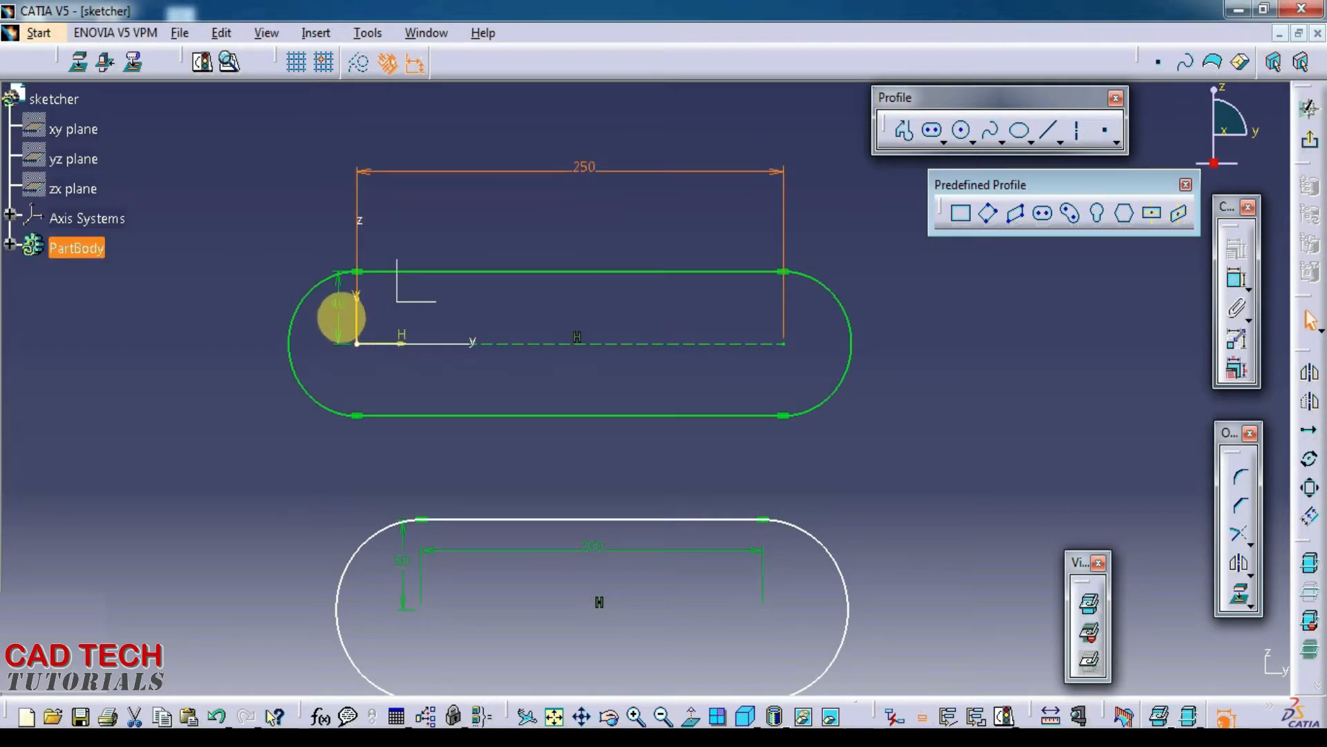
{"action": "left_click_drag", "start_coordinate": [353, 321], "coordinate": [239, 316]}
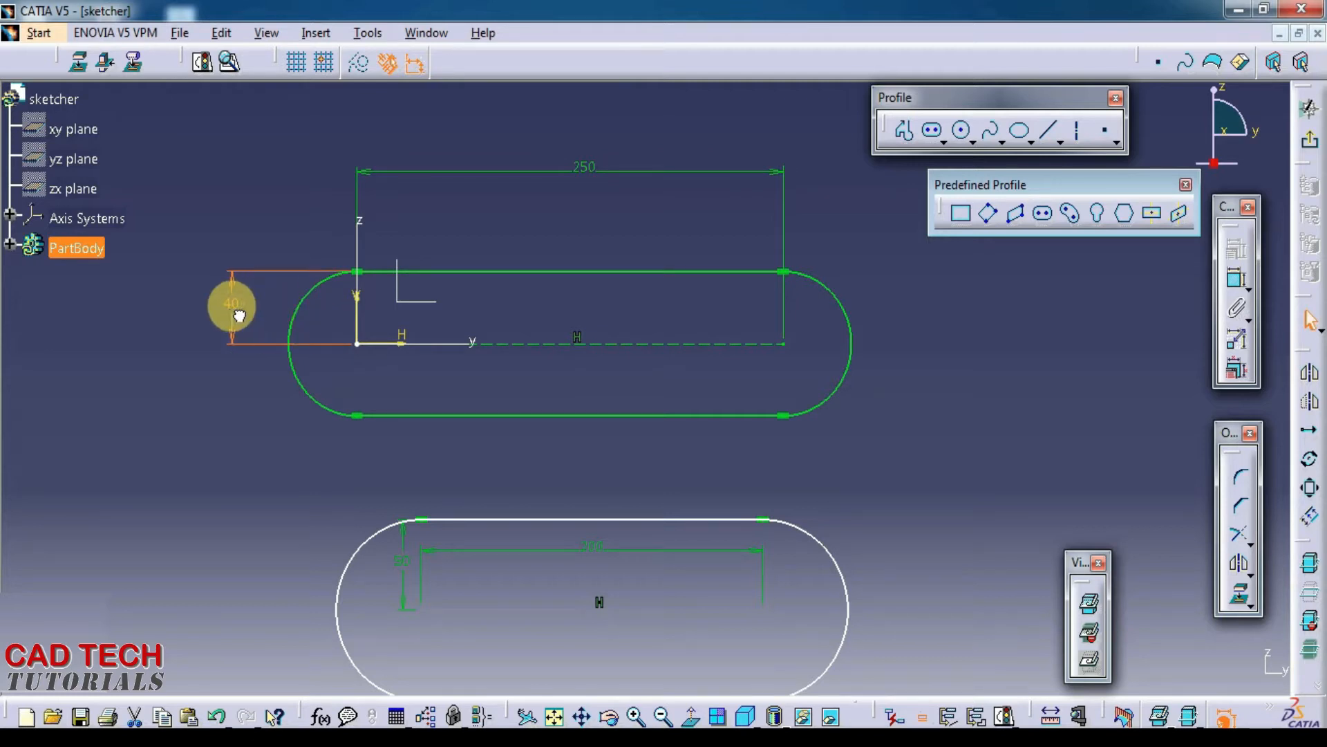
Step: Move the lower slot's radius dimension to the left of the profile and its centre-distance dimension above it
{"action": "middle_click_drag", "start_coordinate": [559, 334], "coordinate": [591, 223]}
{"action": "left_click", "coordinate": [438, 462]}
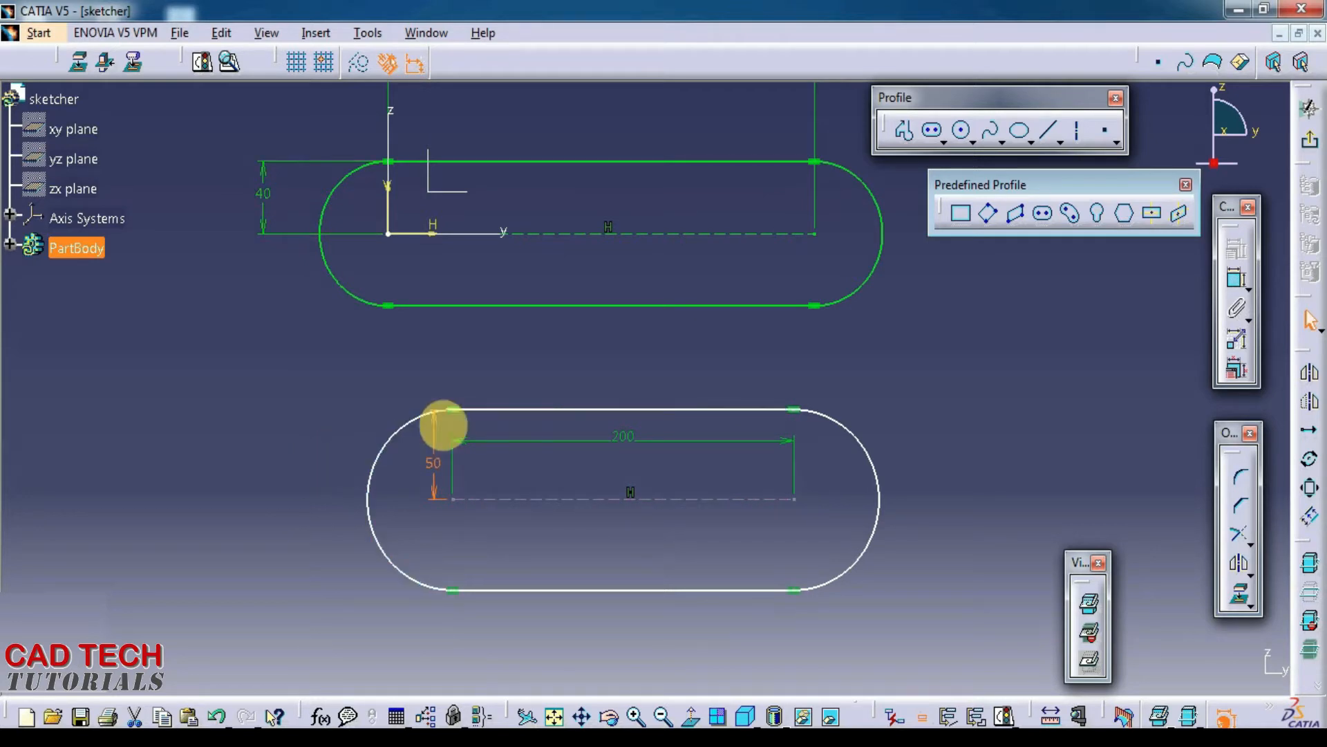
{"action": "left_click_drag", "start_coordinate": [438, 432], "coordinate": [278, 458]}
{"action": "left_click", "coordinate": [622, 438]}
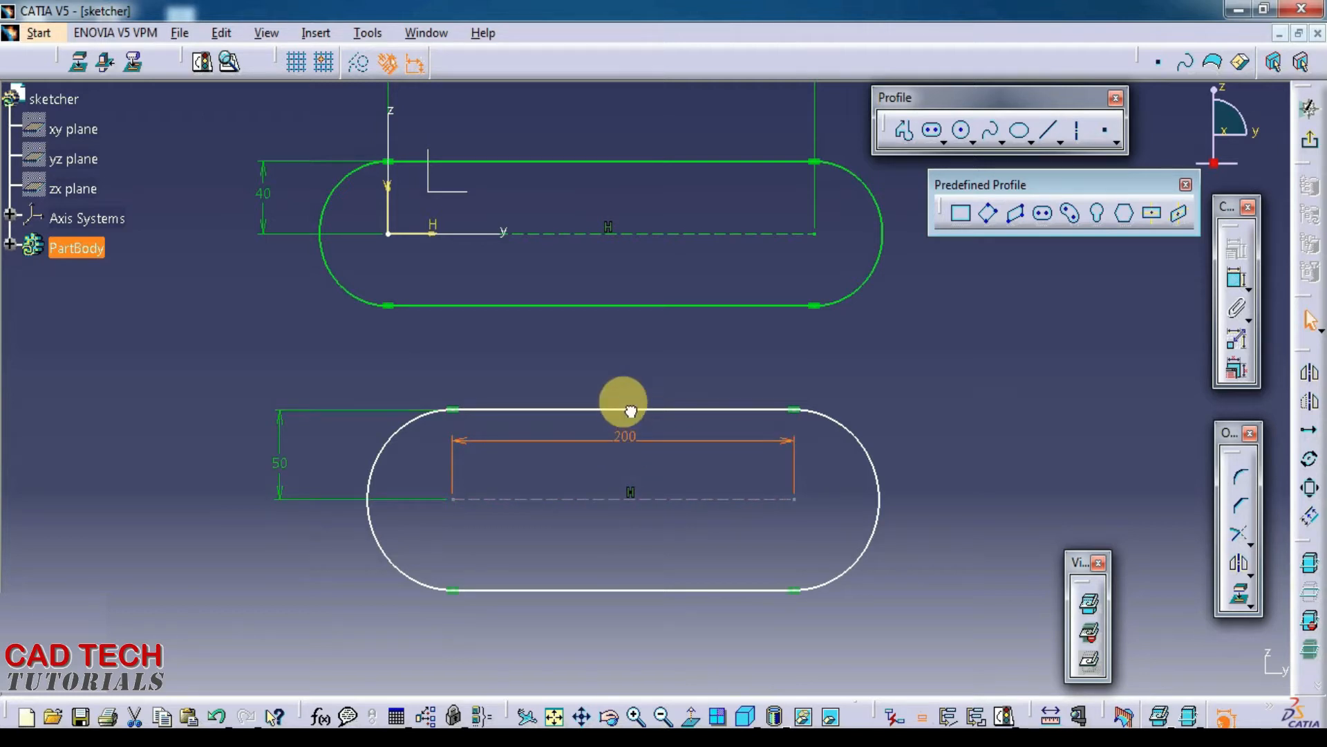
{"action": "left_click_drag", "start_coordinate": [784, 440], "coordinate": [776, 380]}
{"action": "middle_click_drag", "start_coordinate": [882, 396], "coordinate": [880, 433]}
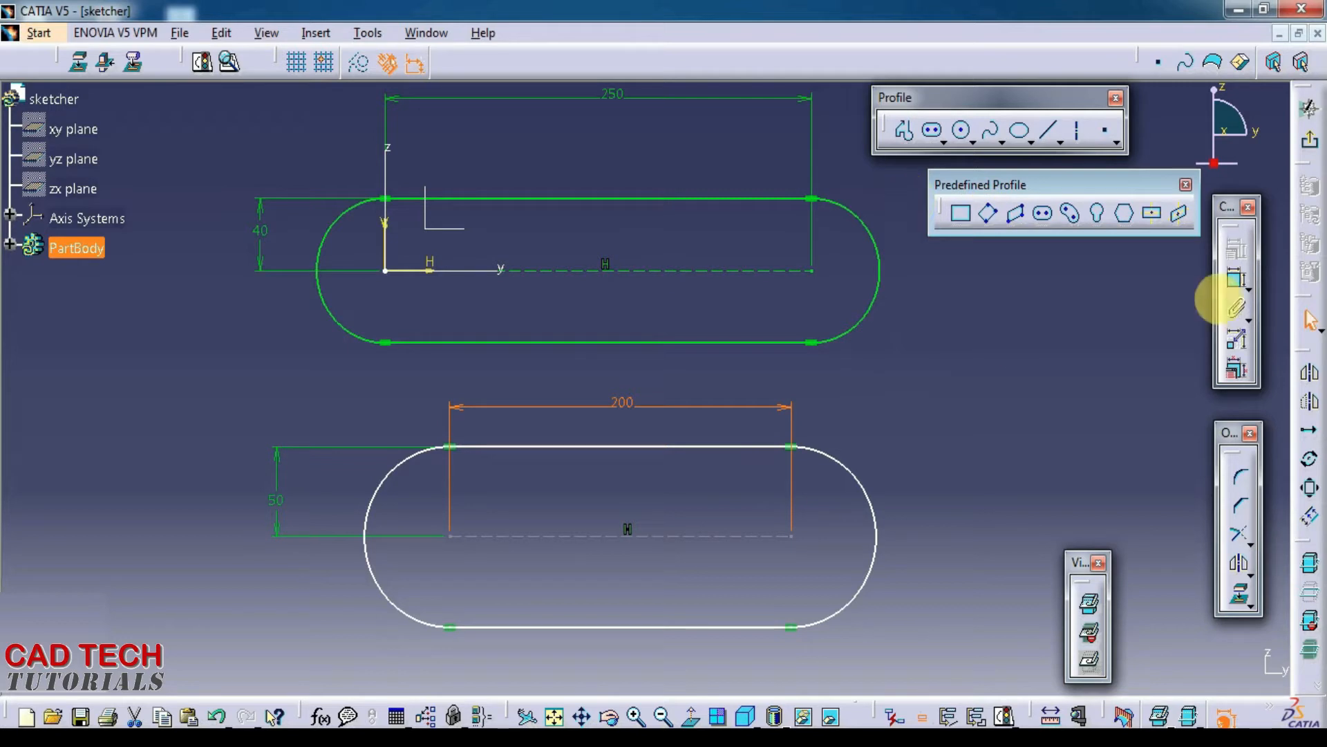
Step: Constrain the vertical distance between the two slots' centre lines and set it to 150 mm
{"action": "left_click", "coordinate": [1235, 284]}
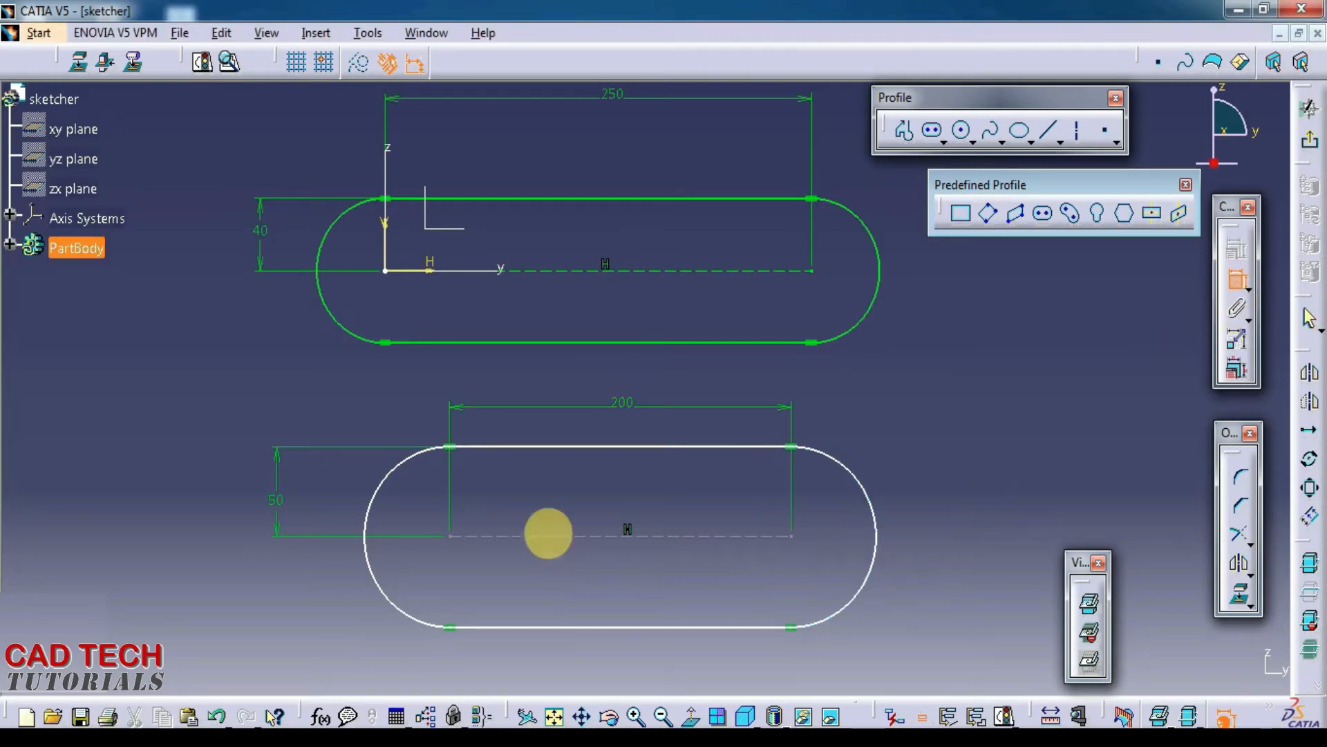
{"action": "left_click", "coordinate": [533, 536]}
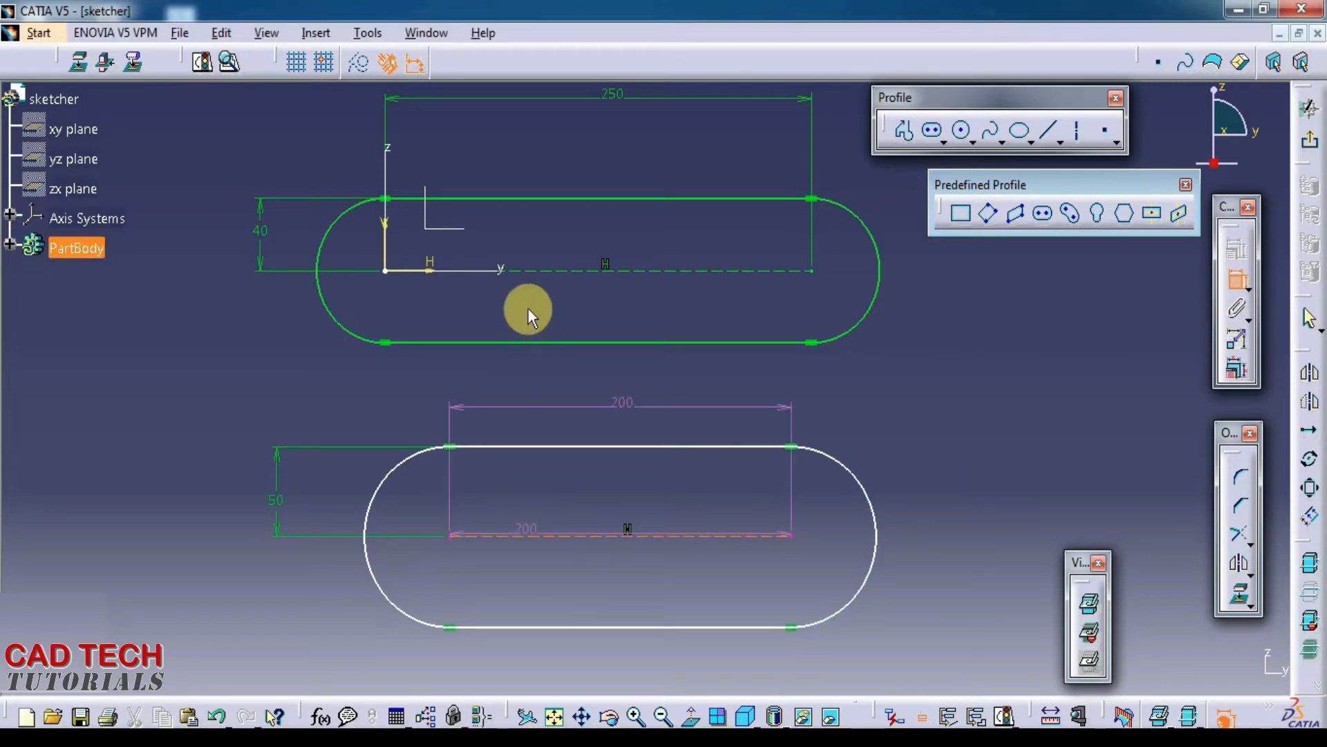
{"action": "left_click", "coordinate": [492, 271]}
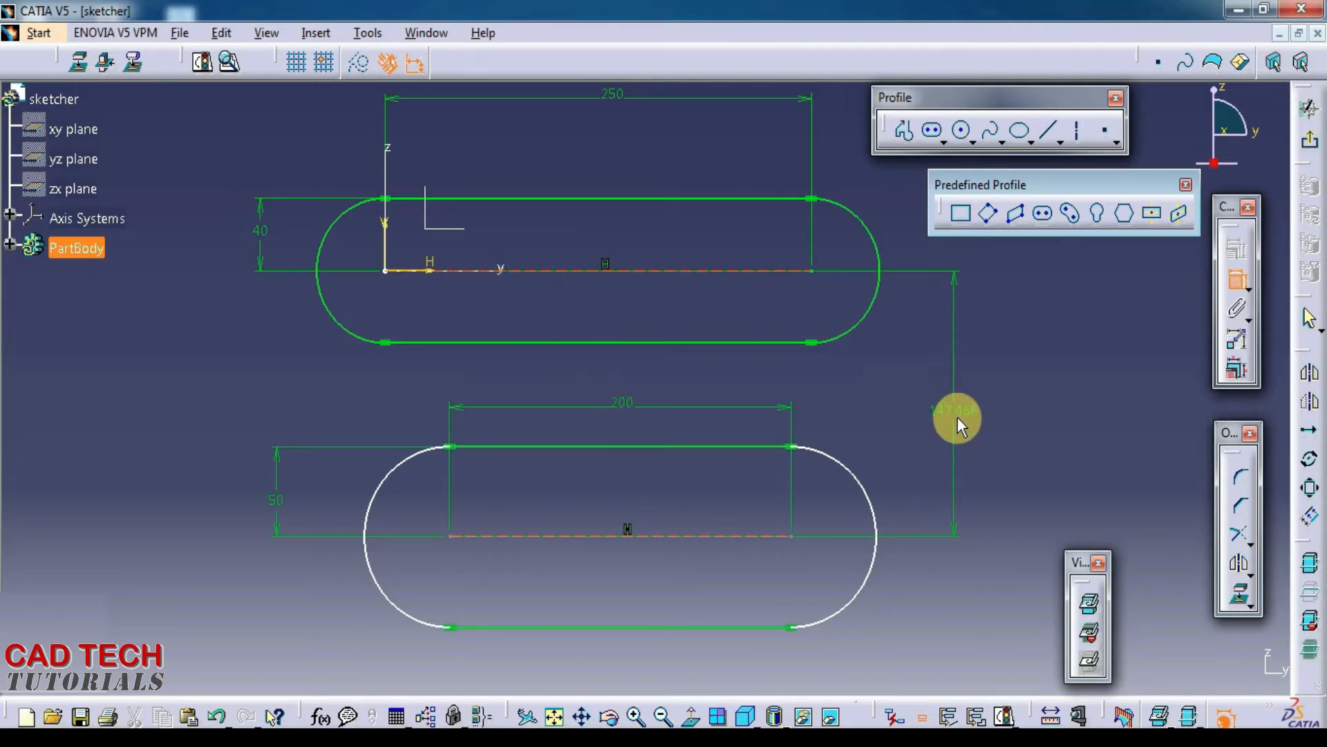
{"action": "left_click", "coordinate": [956, 417]}
{"action": "double_click", "coordinate": [964, 422]}
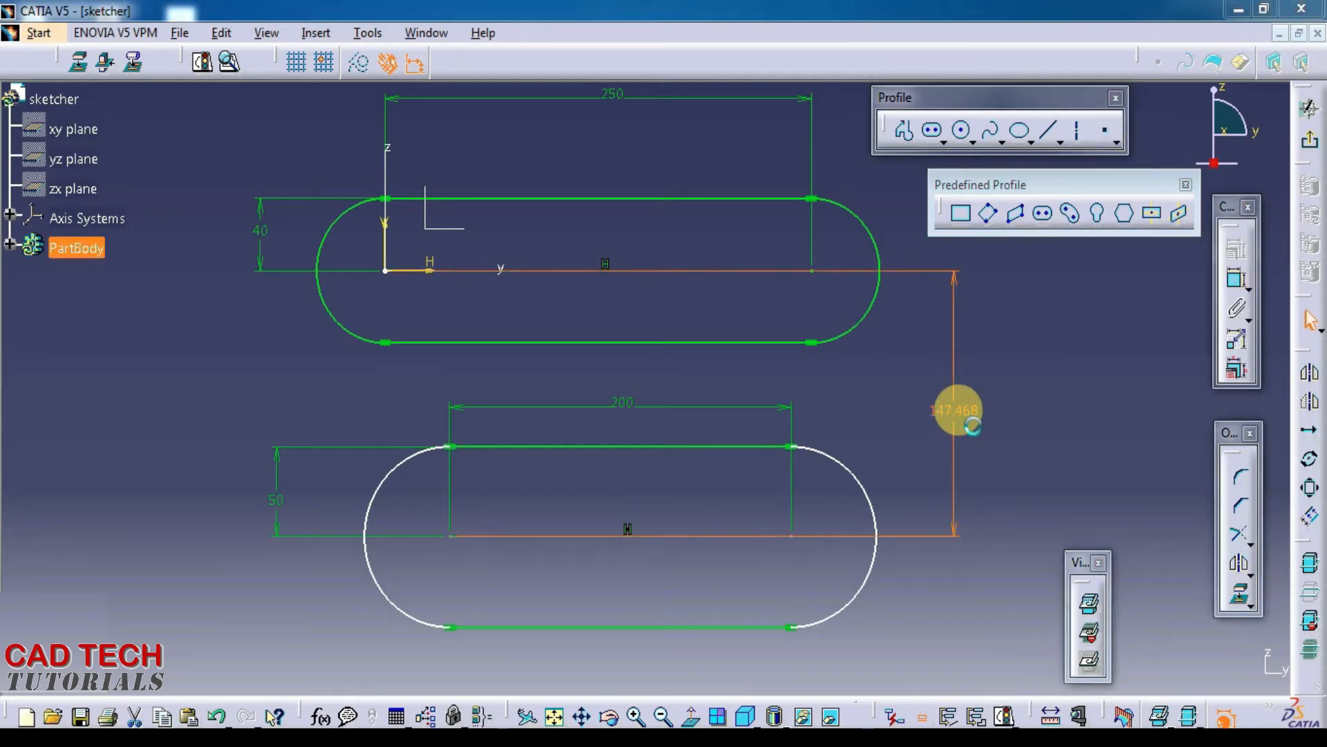
{"action": "type", "text": "15"}
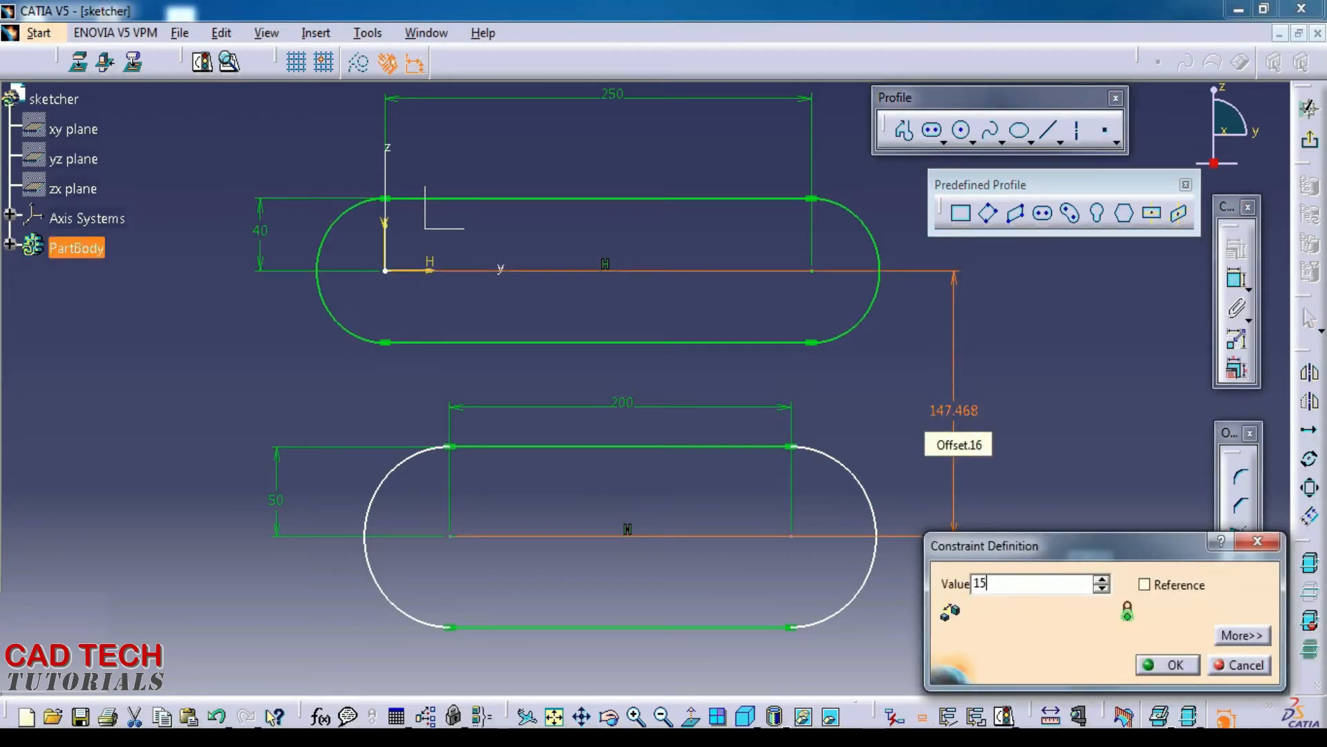
{"action": "type", "text": "0"}
{"action": "key", "text": "Return"}
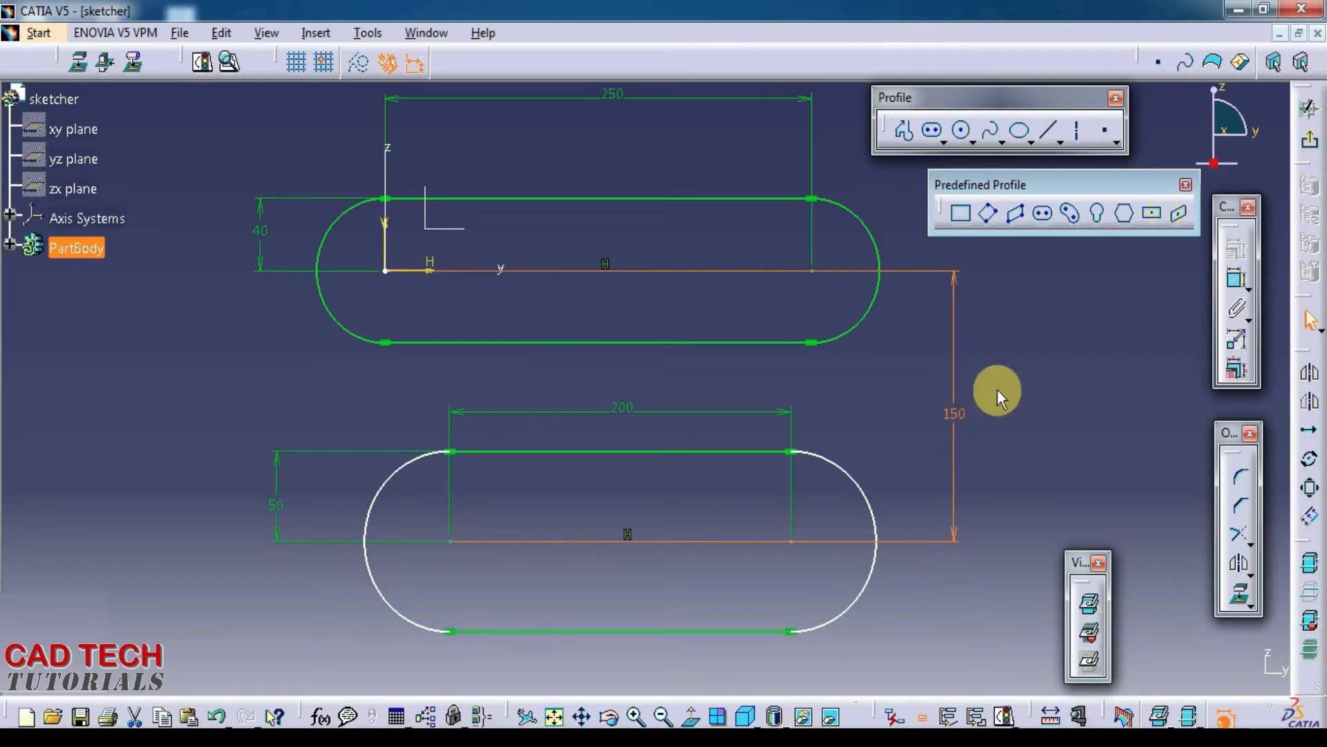
{"action": "left_click_drag", "start_coordinate": [622, 456], "coordinate": [574, 515]}
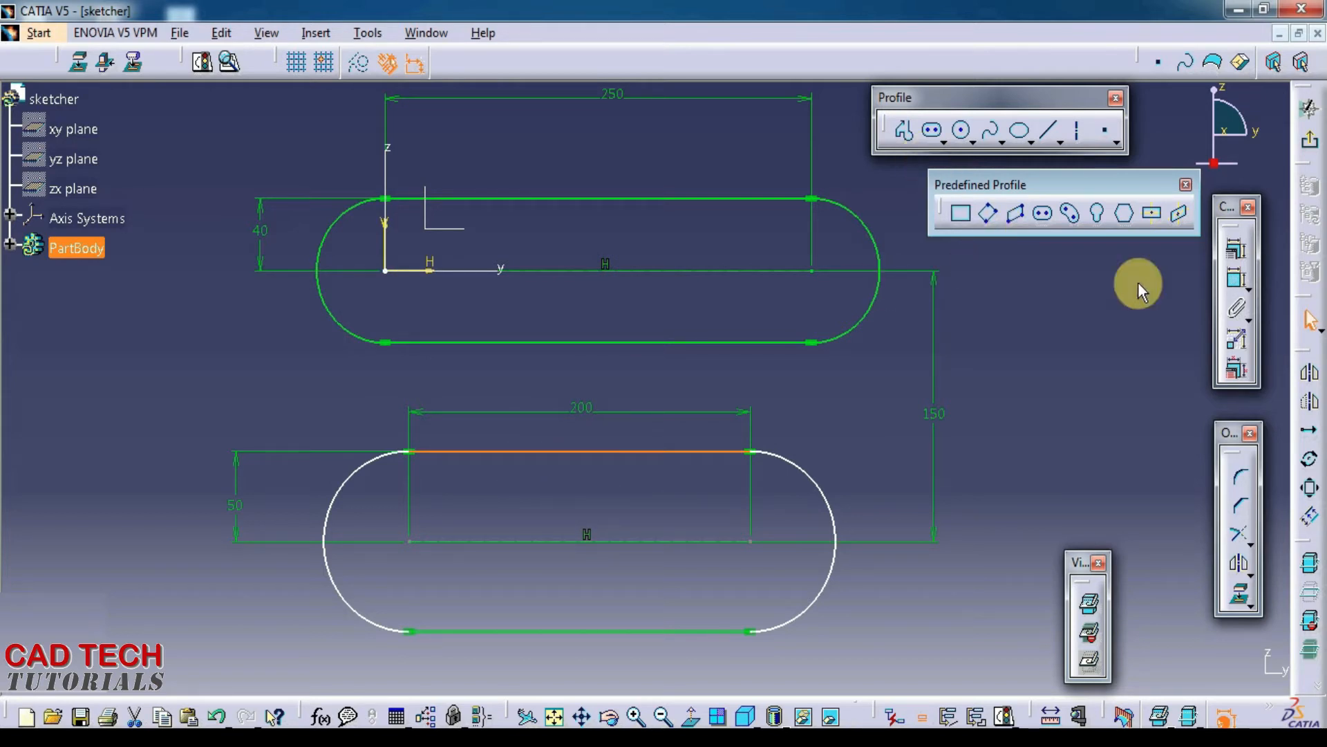
{"action": "left_click", "coordinate": [1236, 284]}
{"action": "left_click", "coordinate": [409, 543]}
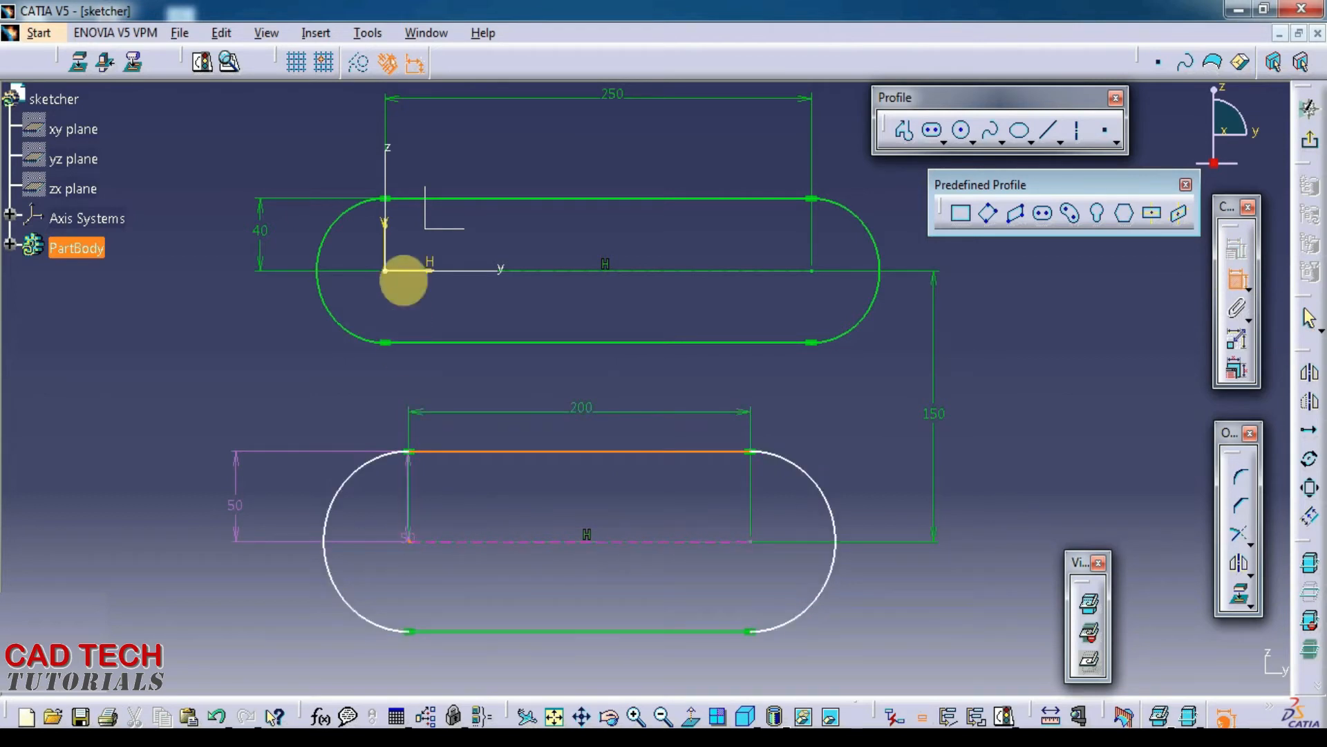
{"action": "left_click", "coordinate": [385, 220]}
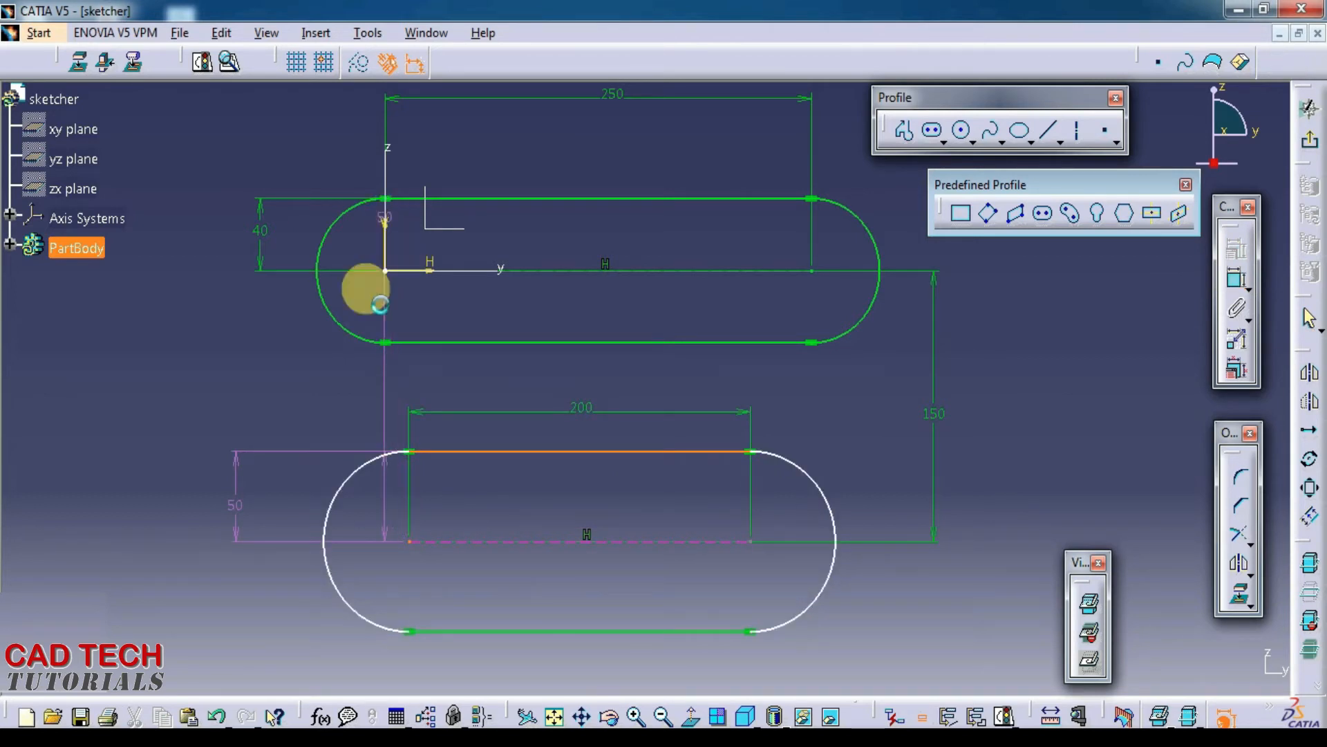
{"action": "left_click", "coordinate": [412, 371]}
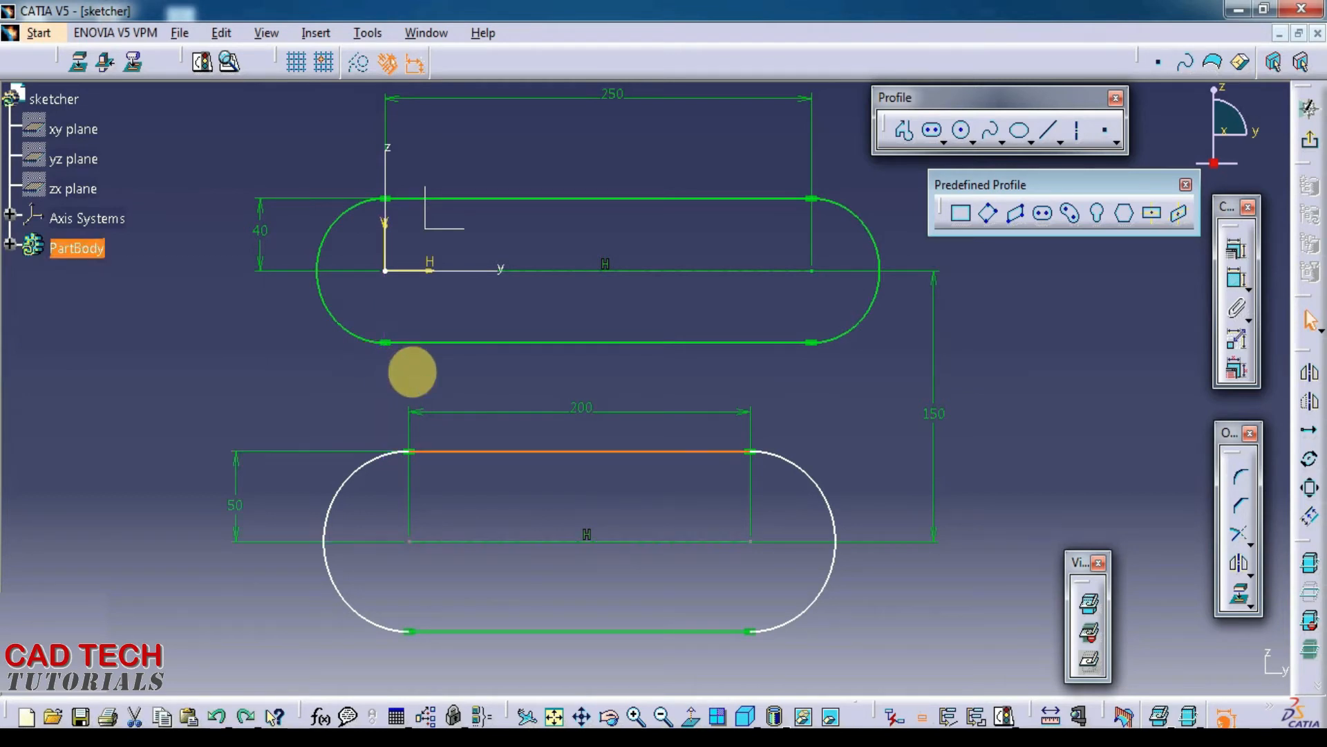
{"action": "left_click", "coordinate": [1236, 278]}
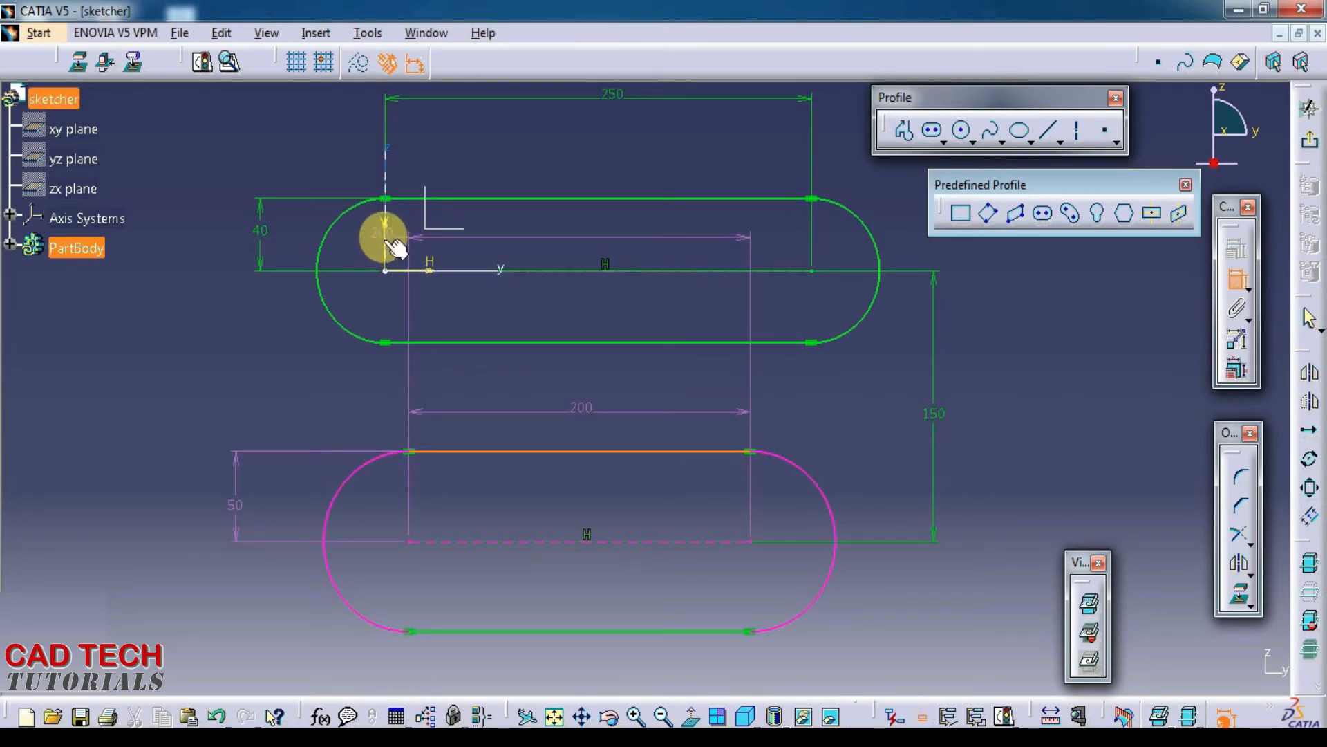
{"action": "left_click", "coordinate": [388, 241]}
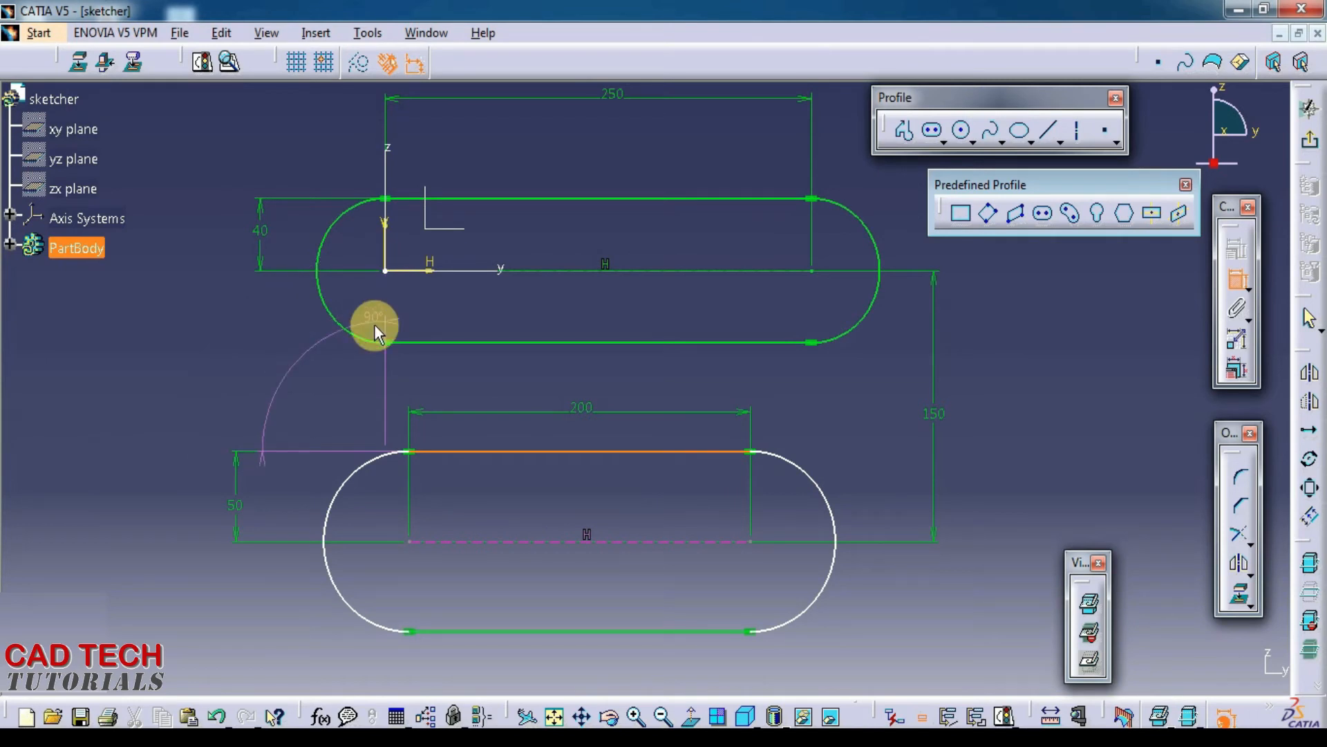
{"action": "left_click", "coordinate": [1309, 318]}
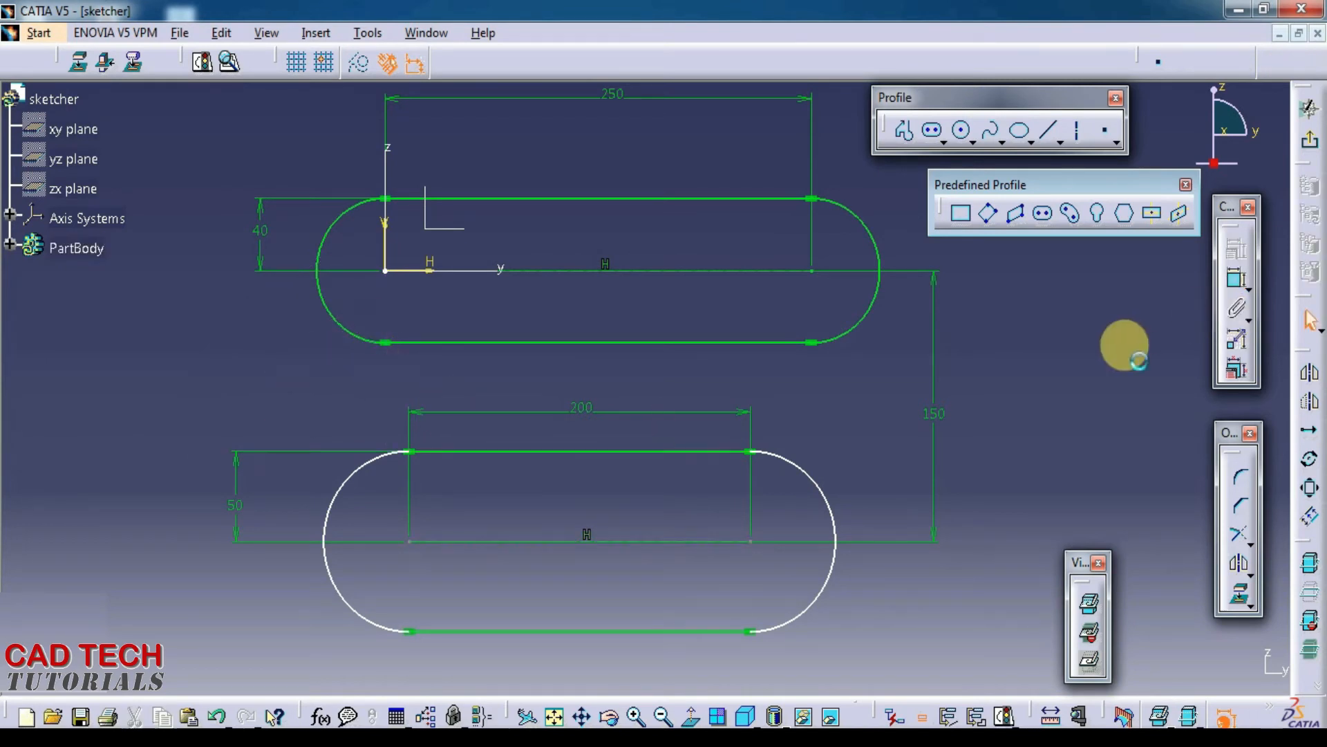
Step: Constrain the horizontal distance from the vertical axis to the left end of the lower slot's upper edge and set it to 250 mm
{"action": "left_click", "coordinate": [1236, 279]}
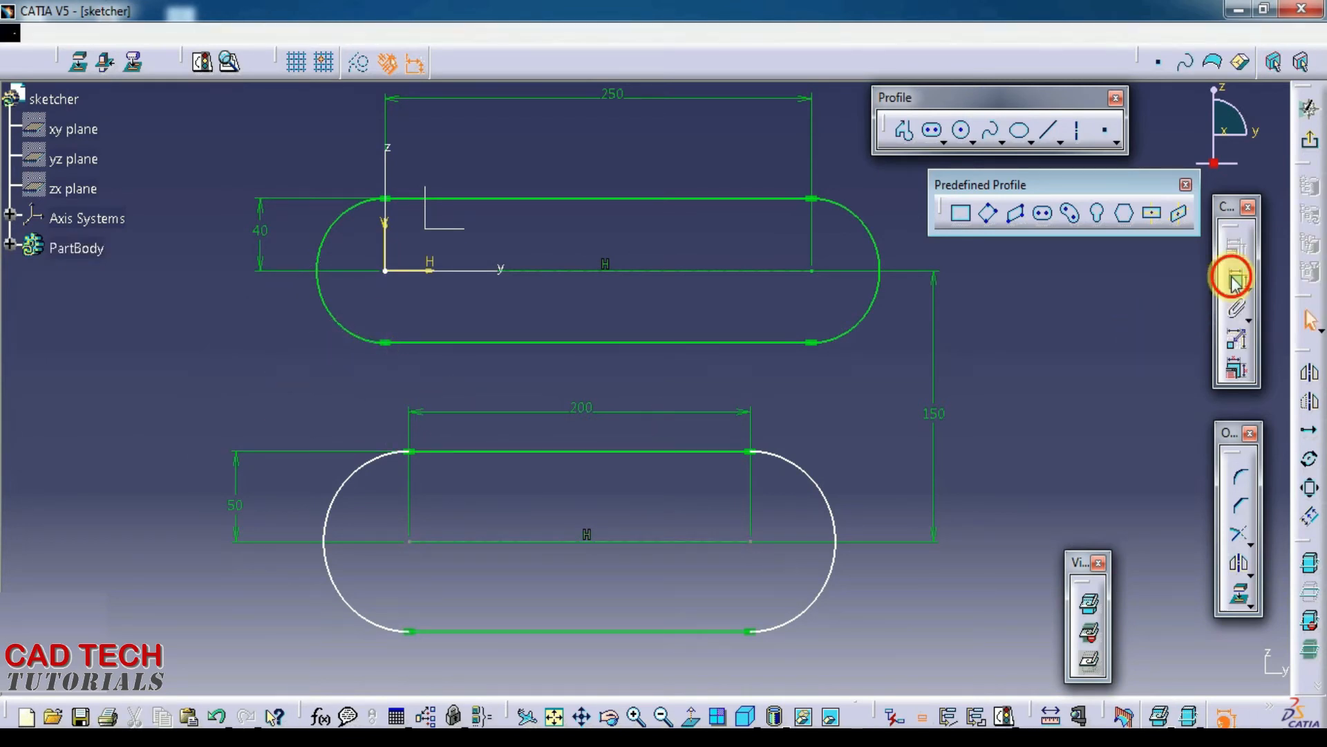
{"action": "left_click", "coordinate": [409, 453]}
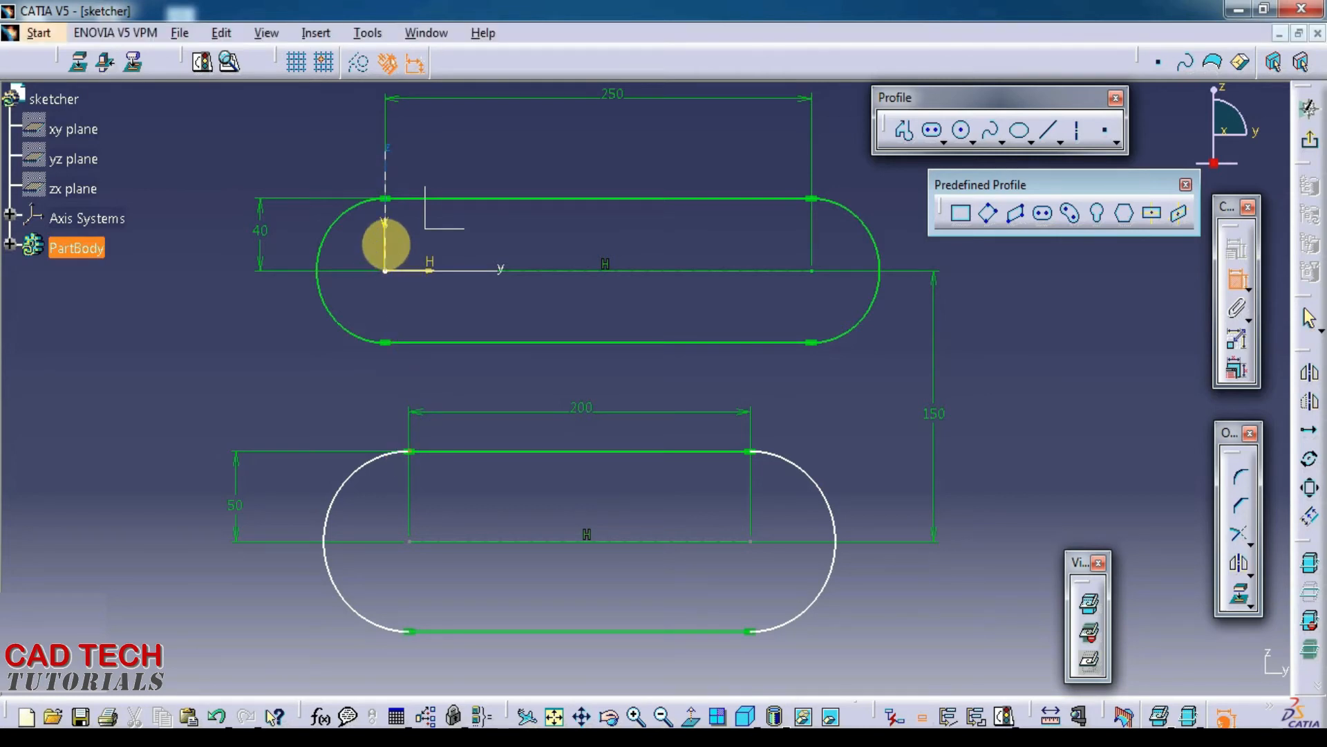
{"action": "left_click", "coordinate": [385, 243]}
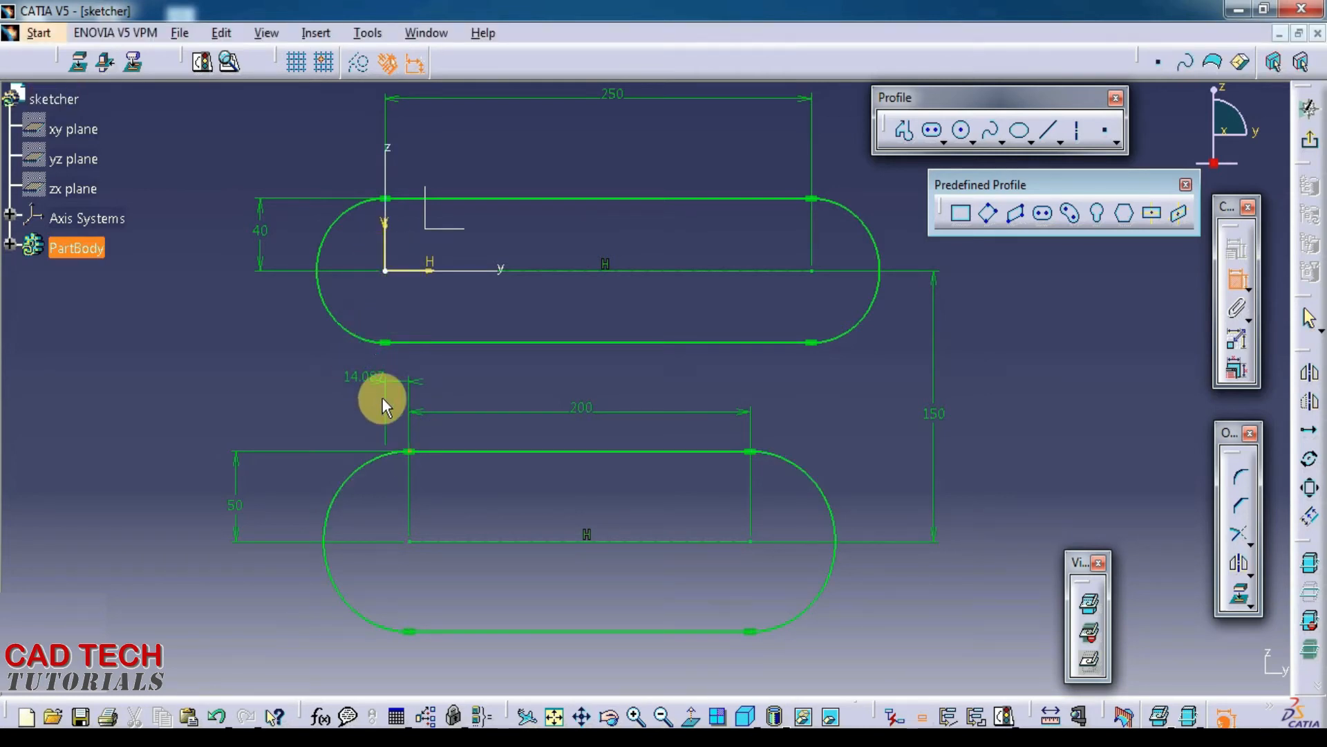
{"action": "left_click", "coordinate": [405, 380]}
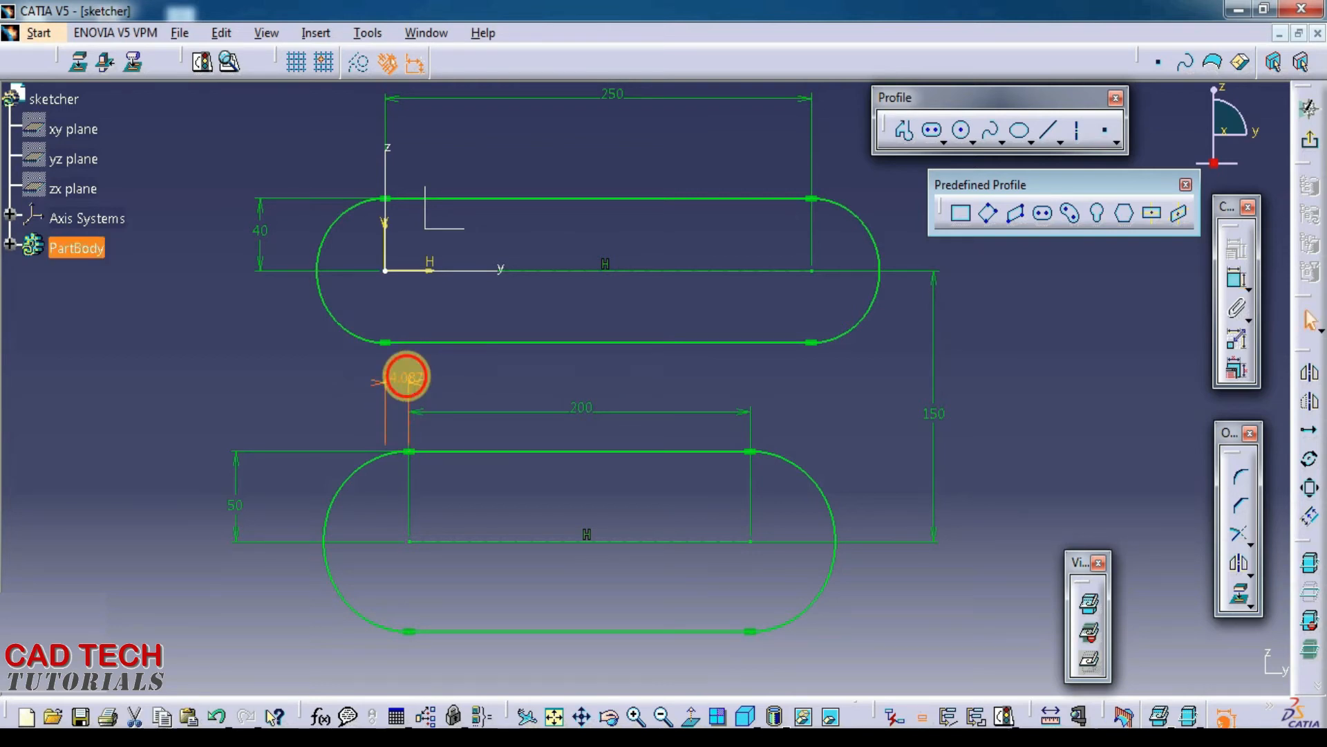
{"action": "double_click", "coordinate": [405, 377]}
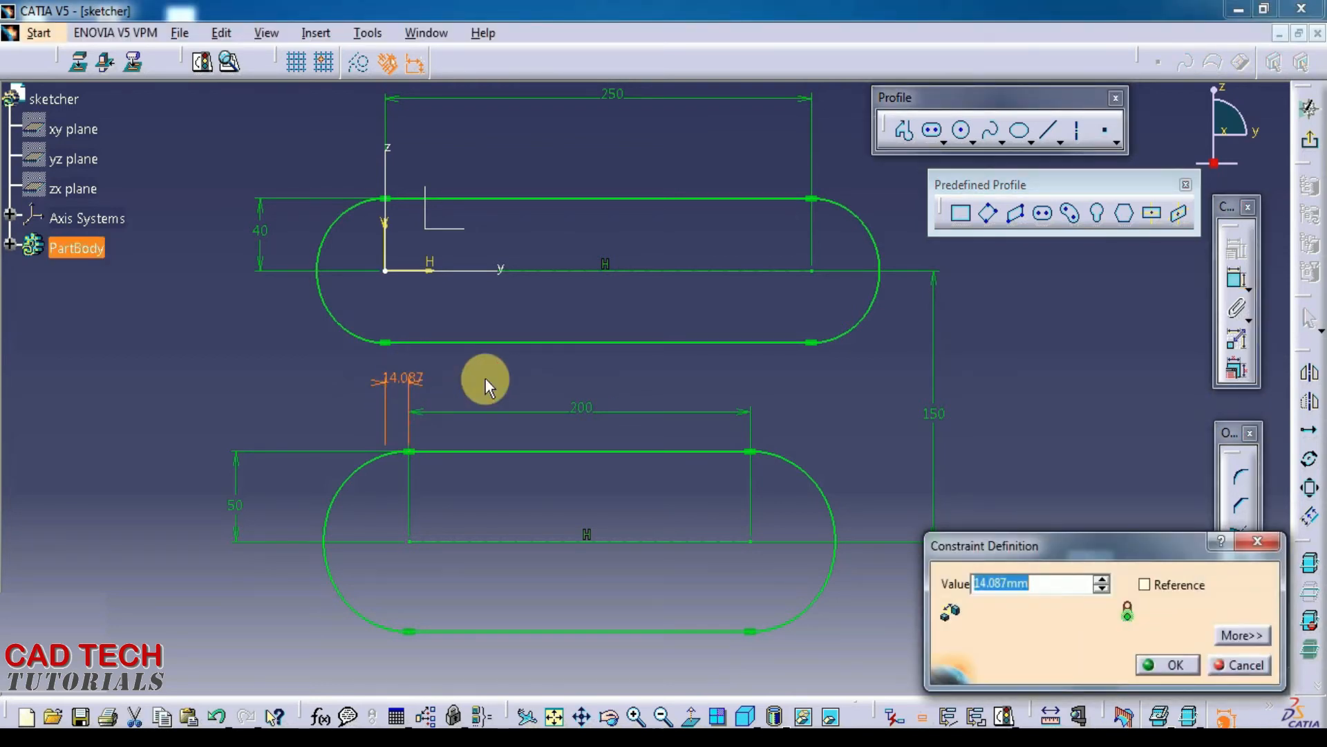
{"action": "type", "text": "250"}
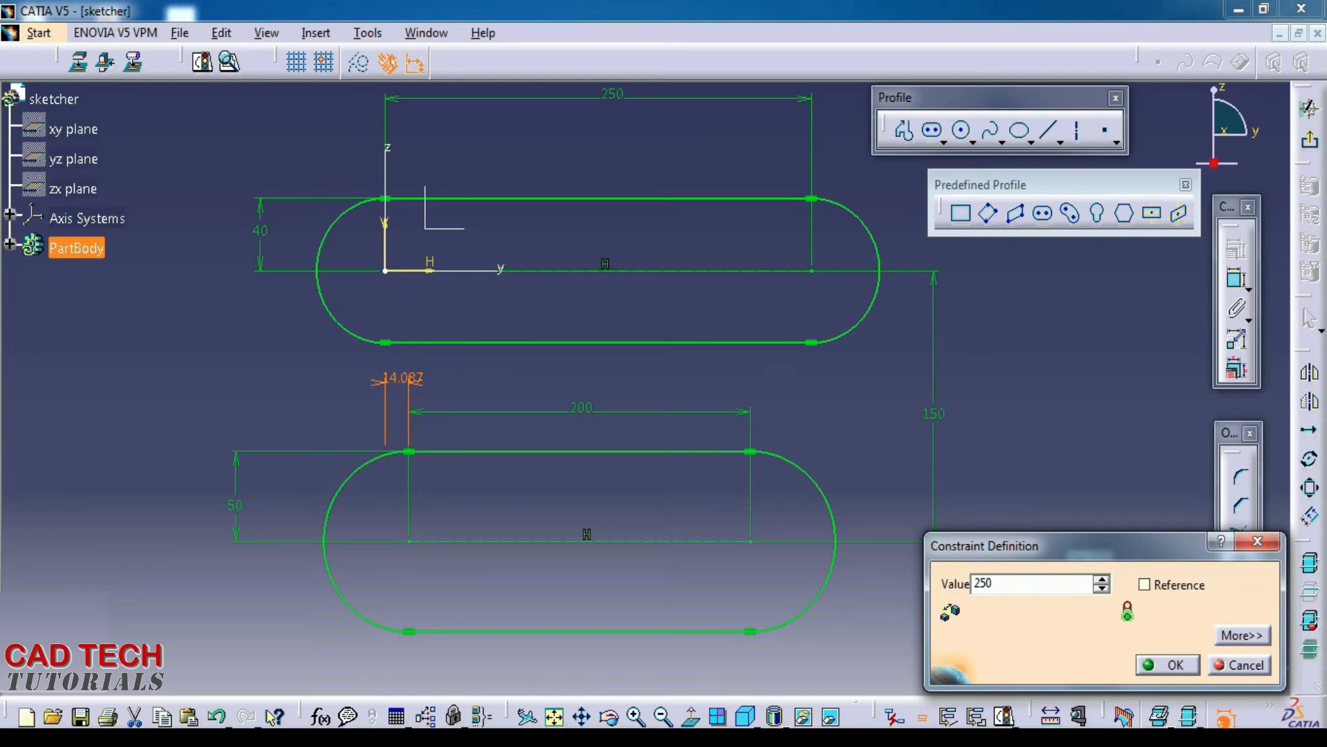
{"action": "key", "text": "Return"}
{"action": "middle_click_drag", "start_coordinate": [911, 346], "coordinate": [639, 352]}
{"action": "left_click", "coordinate": [955, 322]}
{"action": "middle_click_drag", "start_coordinate": [755, 413], "coordinate": [757, 464], "text": "ctrl"}
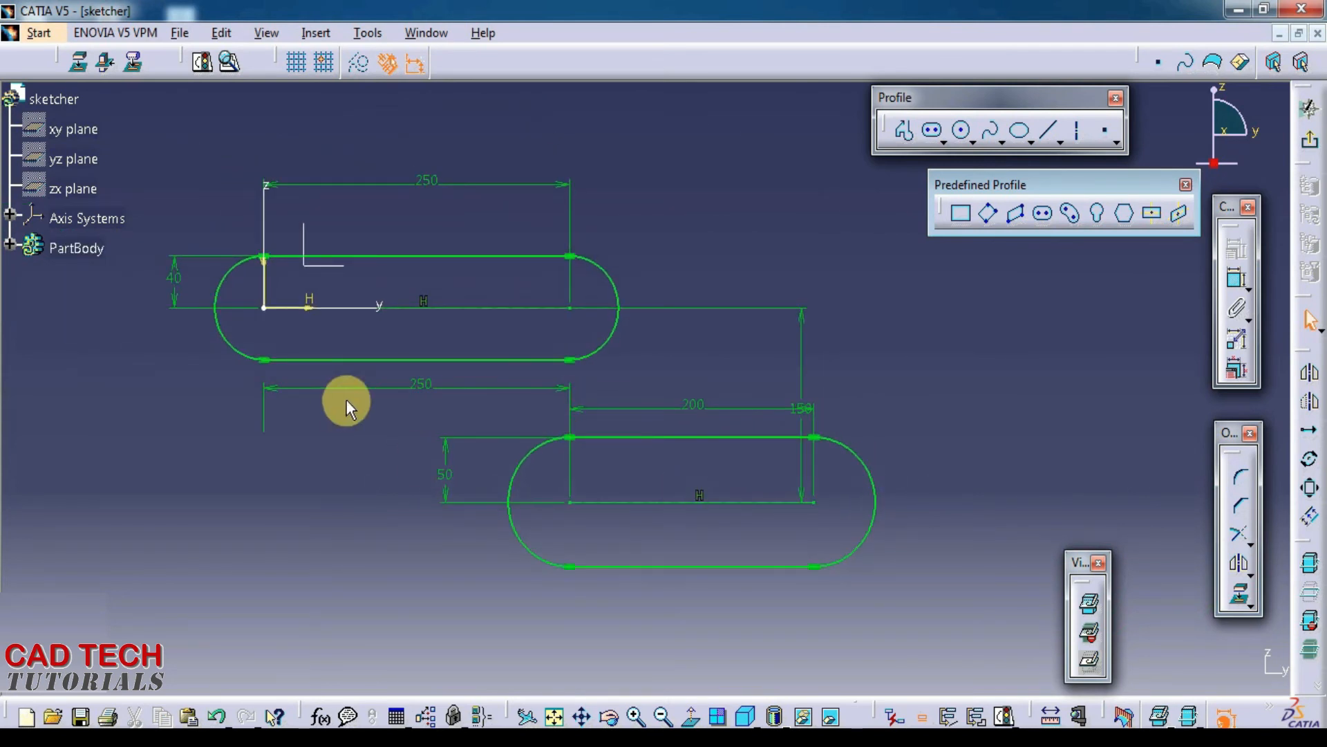